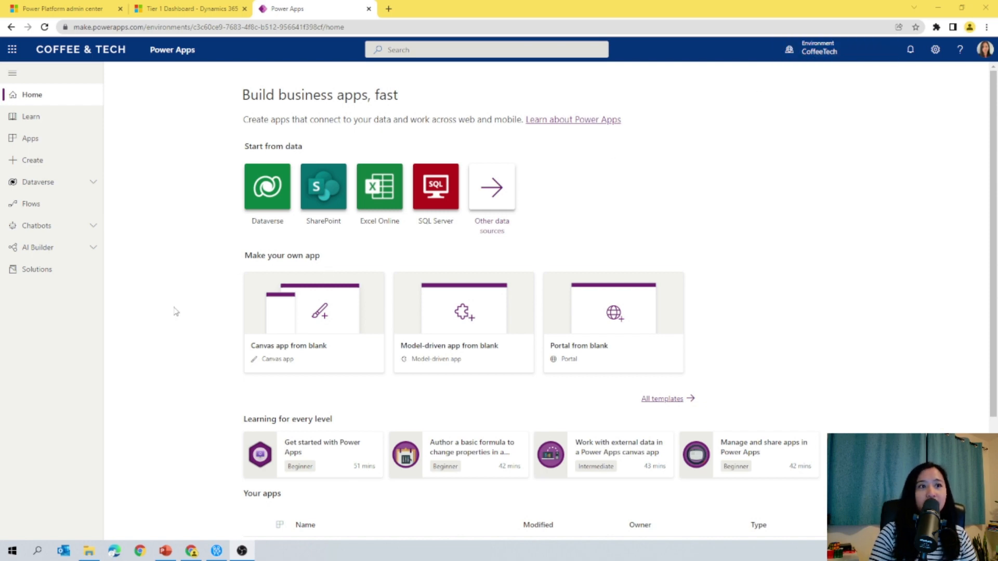
# Step: Add the Case table's Case Type column to the Coffee & Technology solution
pyautogui.click(65, 270)
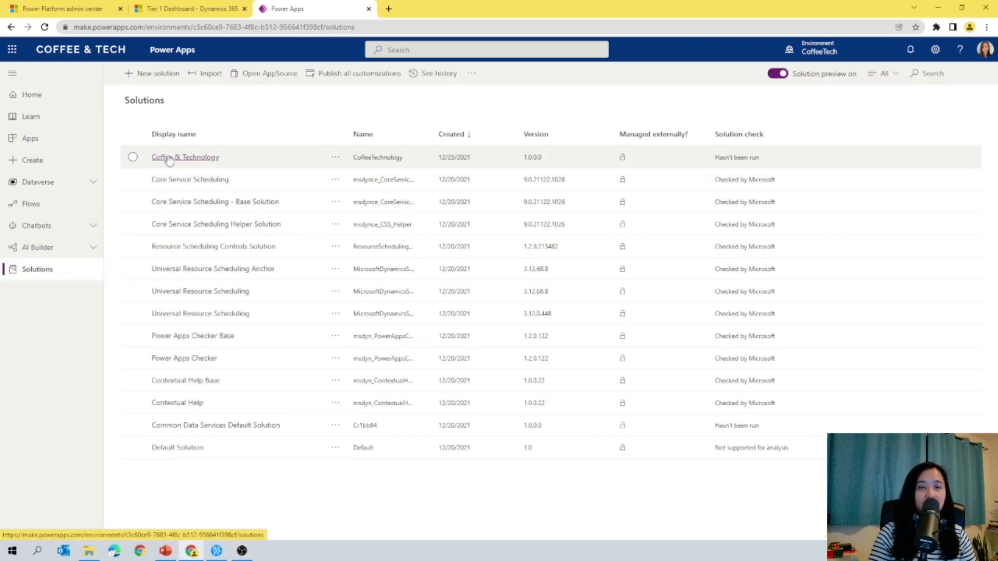
pyautogui.click(167, 158)
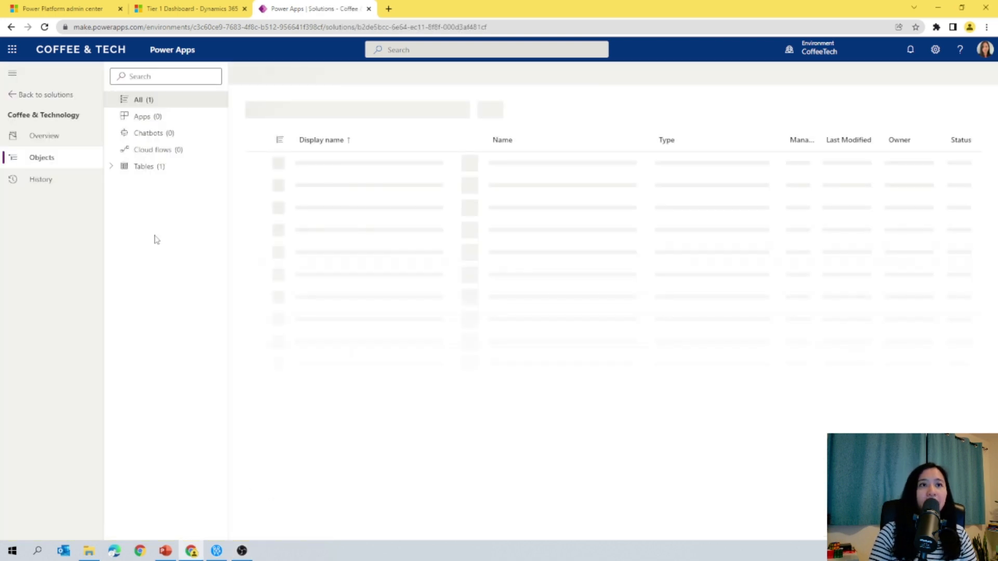
pyautogui.click(111, 166)
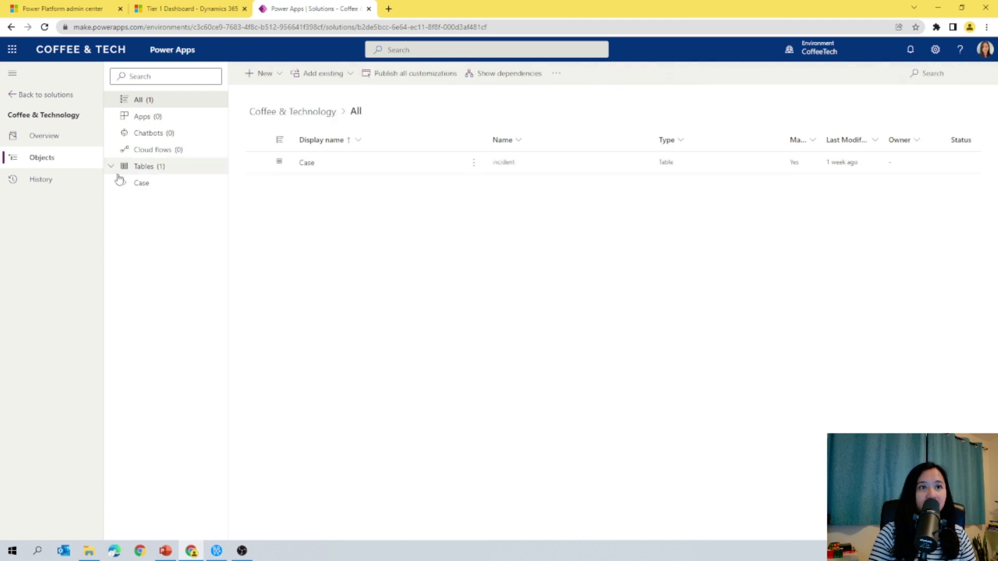
pyautogui.click(126, 184)
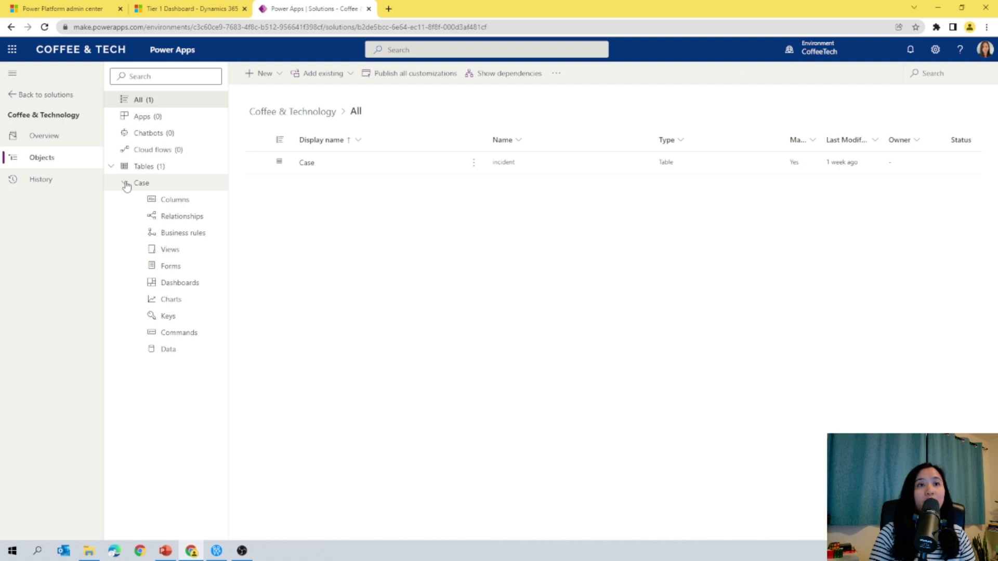
pyautogui.click(190, 205)
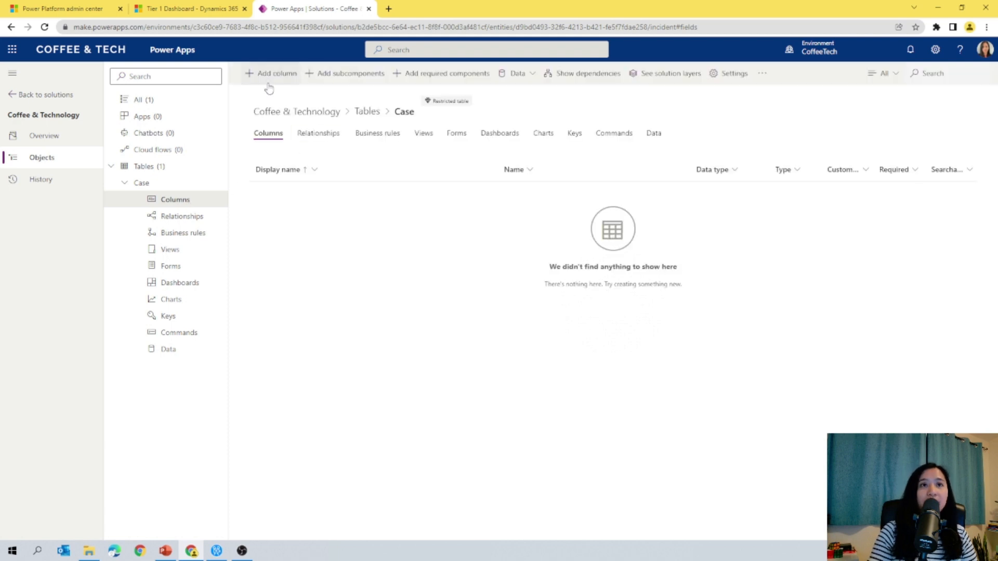
pyautogui.click(350, 73)
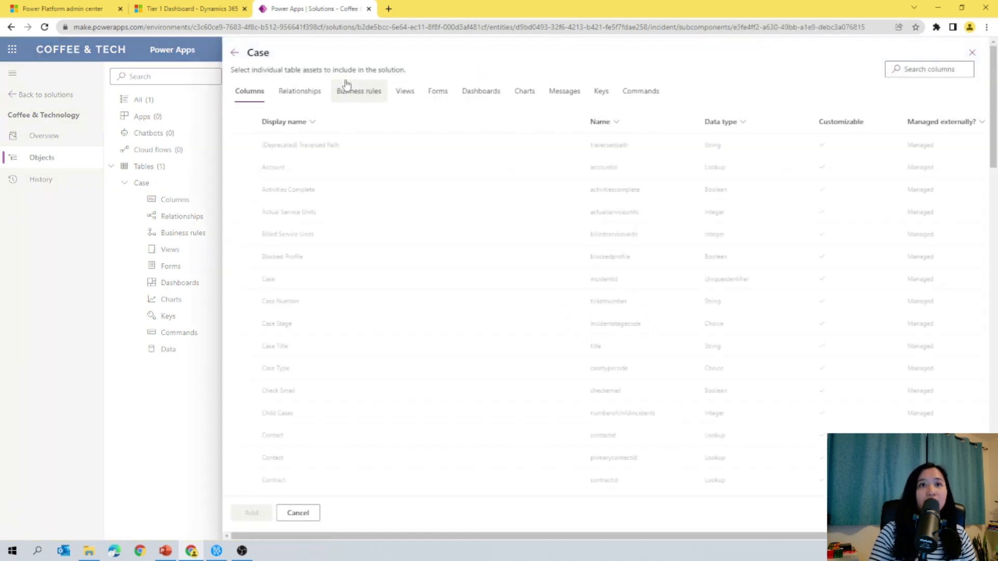
pyautogui.click(242, 369)
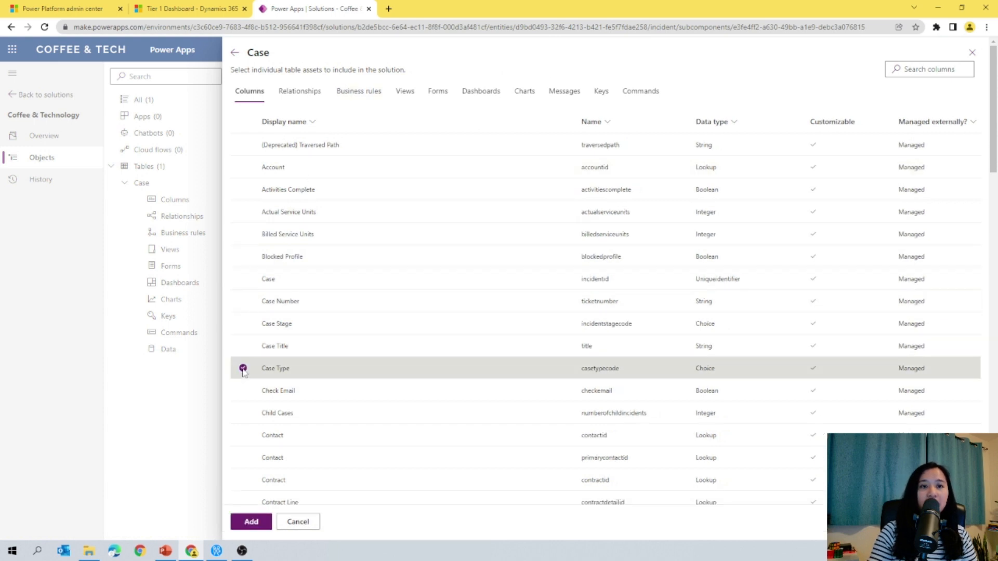
pyautogui.click(250, 523)
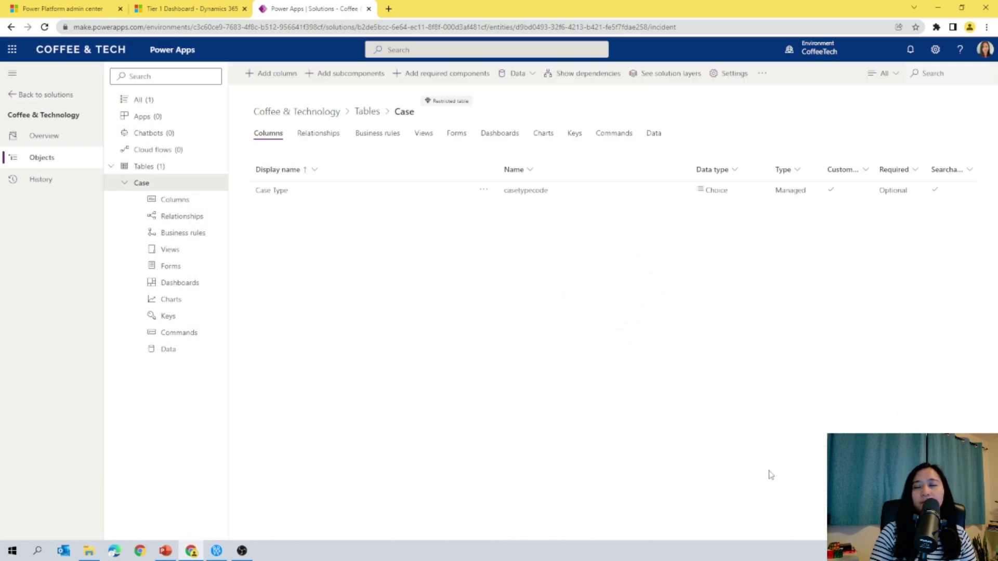
# Step: Add a new choice item named Marketing to the Case Type column and save it
pyautogui.click(275, 193)
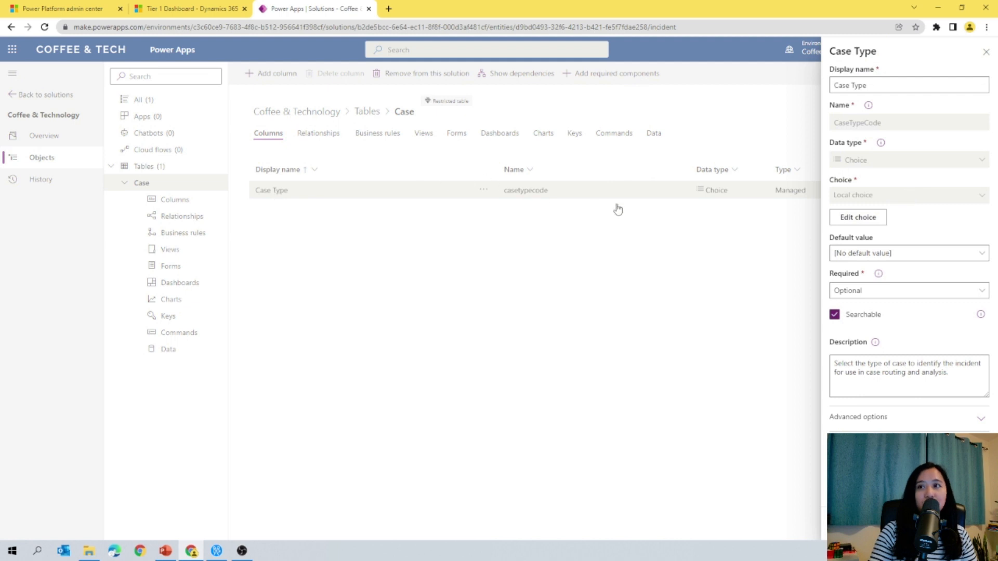
pyautogui.click(838, 221)
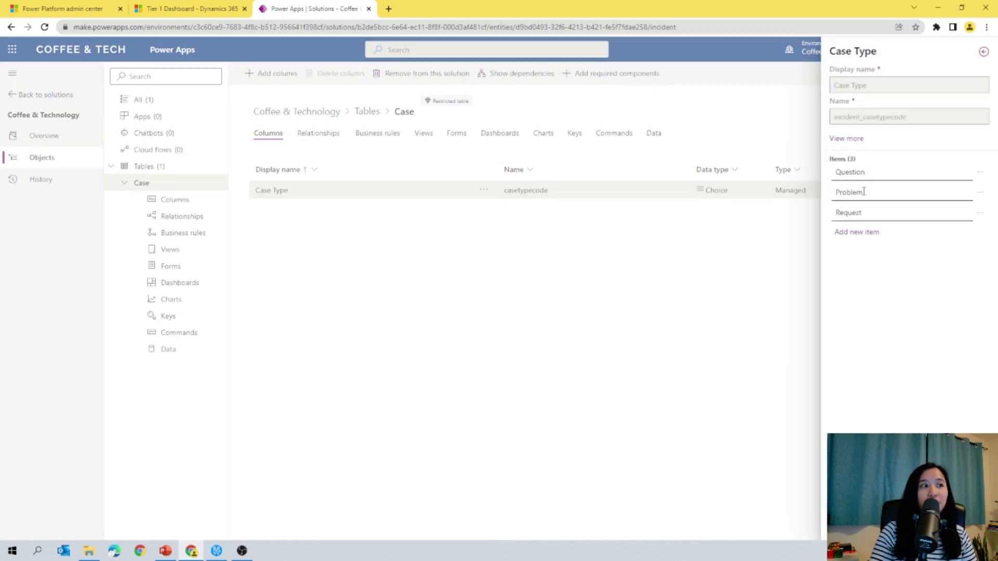
pyautogui.click(858, 232)
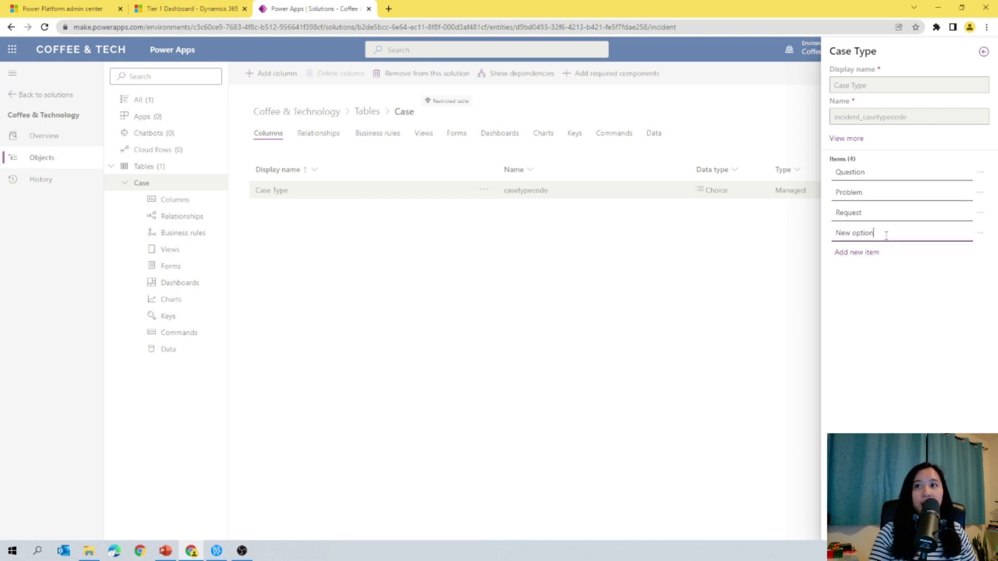
pyautogui.moveTo(899, 233); pyautogui.dragTo(662, 240)
pyautogui.write('Marketing')
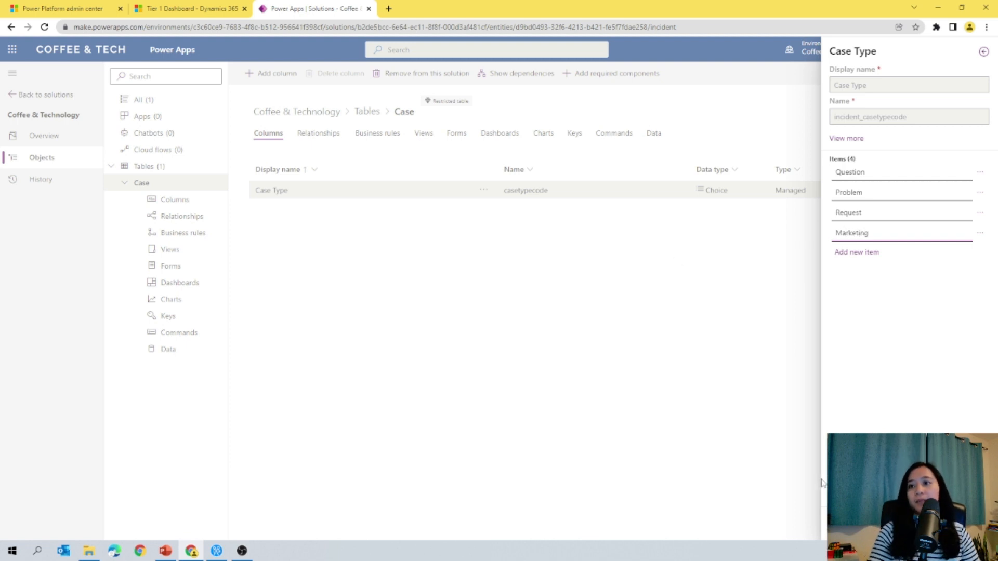
pyautogui.click(868, 524)
pyautogui.click(868, 524)
pyautogui.click(955, 526)
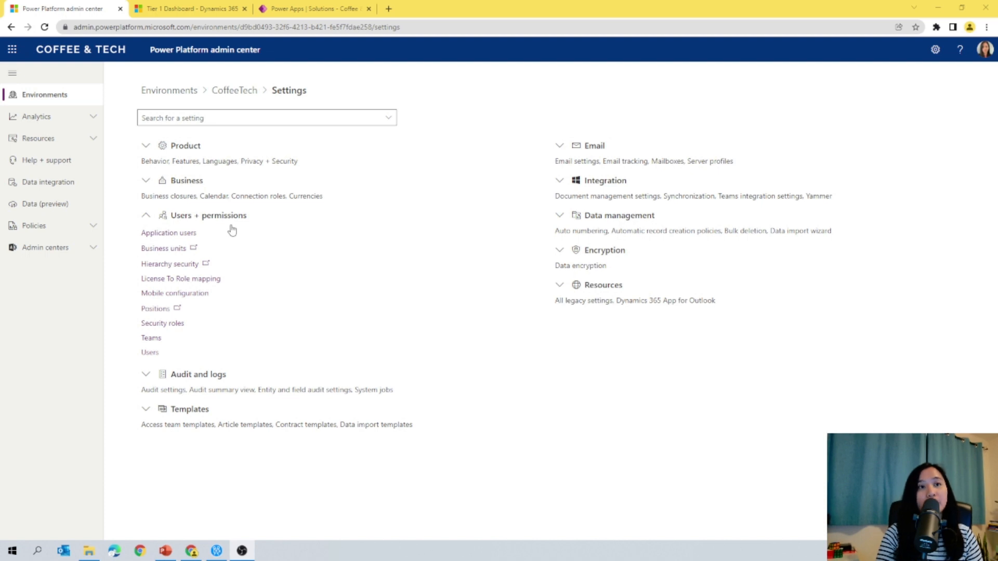
# Step: Review the teams belonging to the Marketing business unit
pyautogui.click(172, 250)
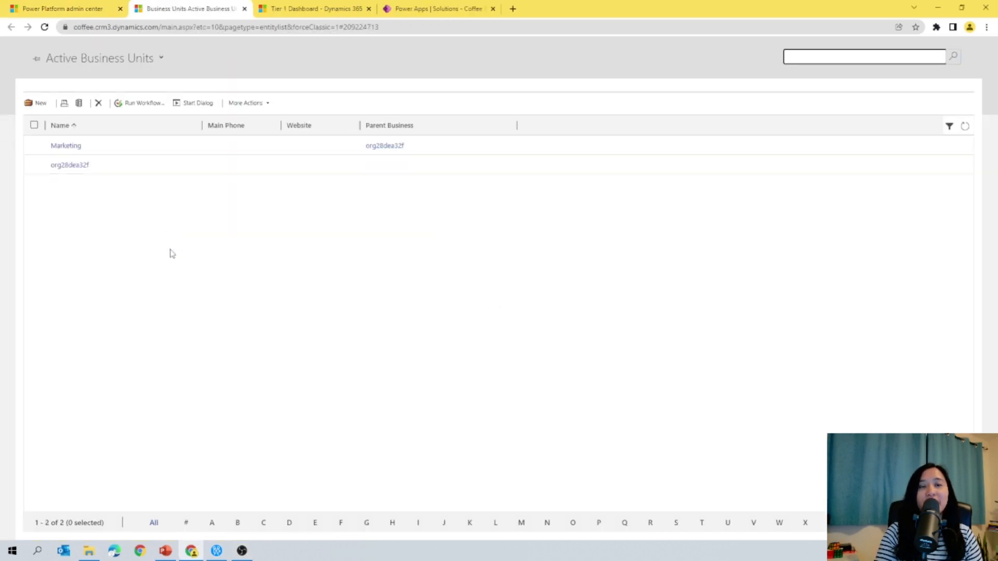
pyautogui.click(65, 147)
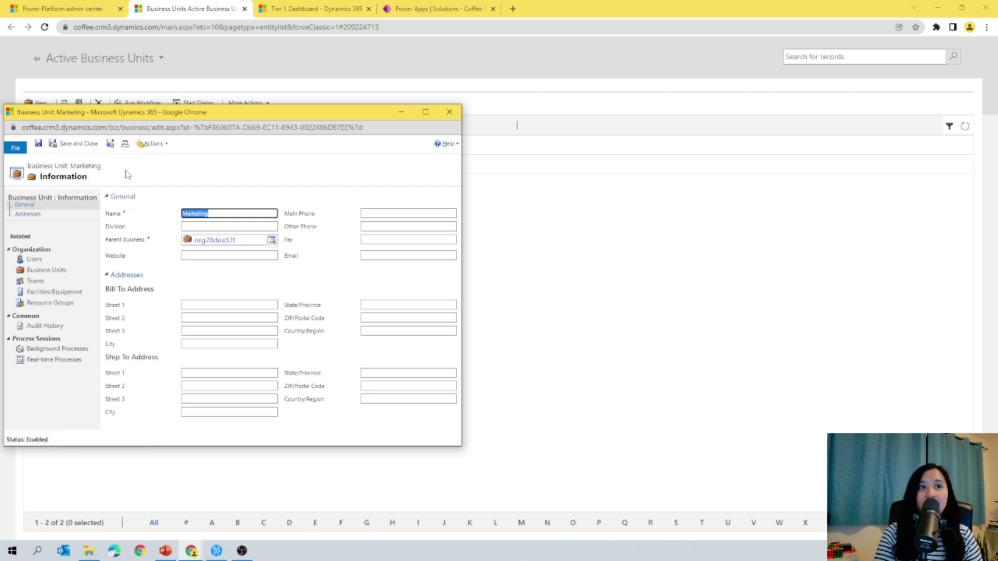
pyautogui.click(35, 281)
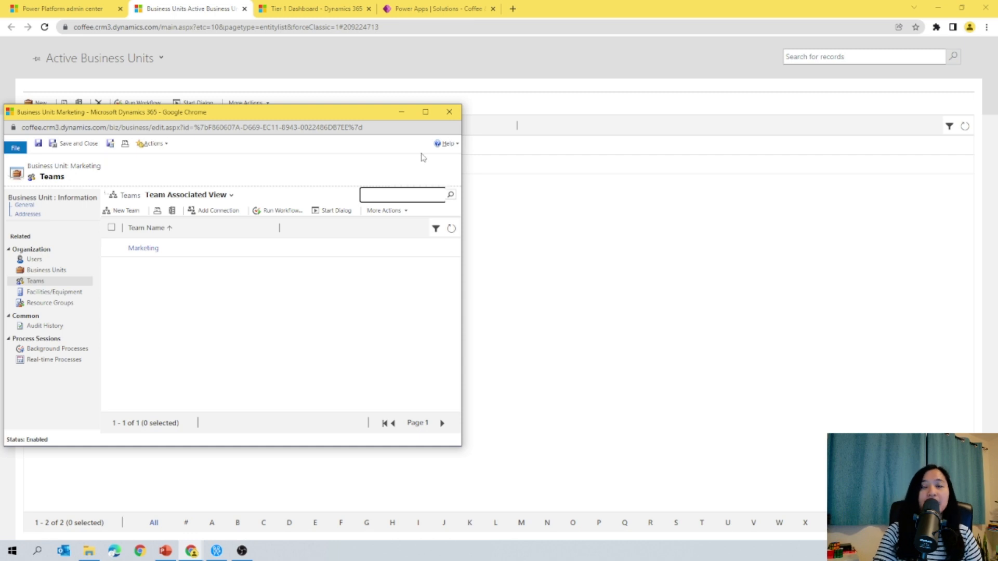
pyautogui.click(449, 112)
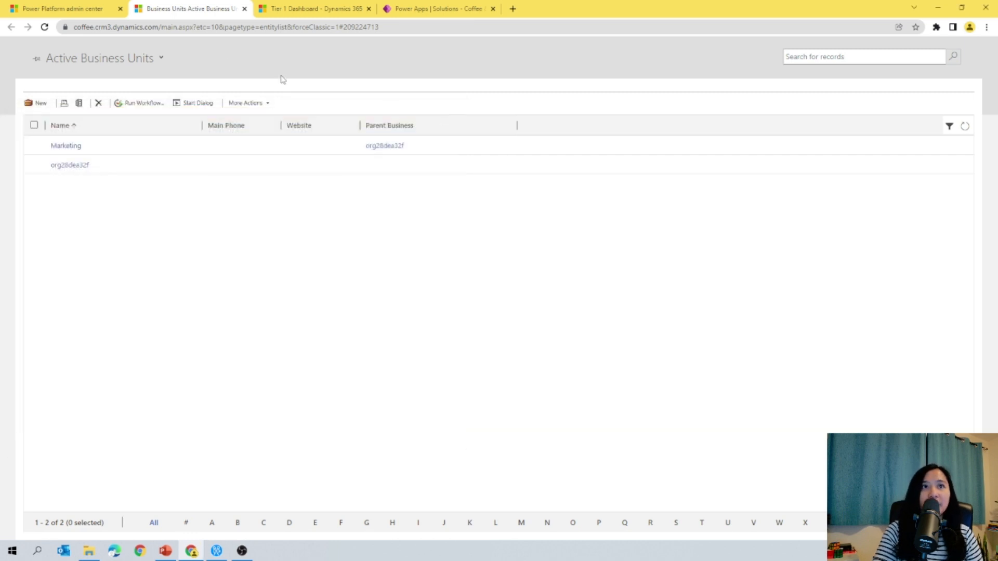
pyautogui.click(245, 9)
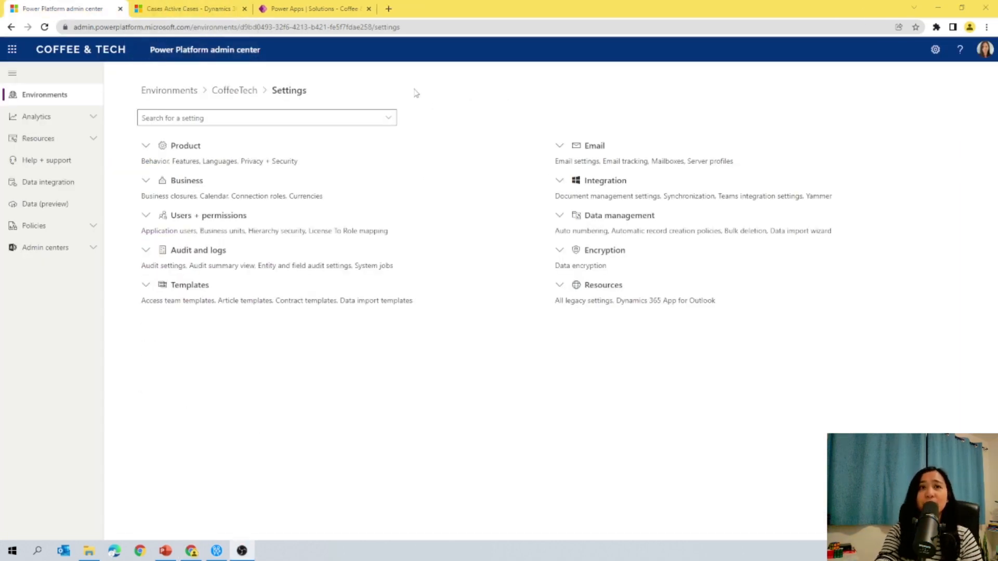
# Step: Copy the Basic User security role as a new role named [CT] - Customer Service
pyautogui.click(145, 217)
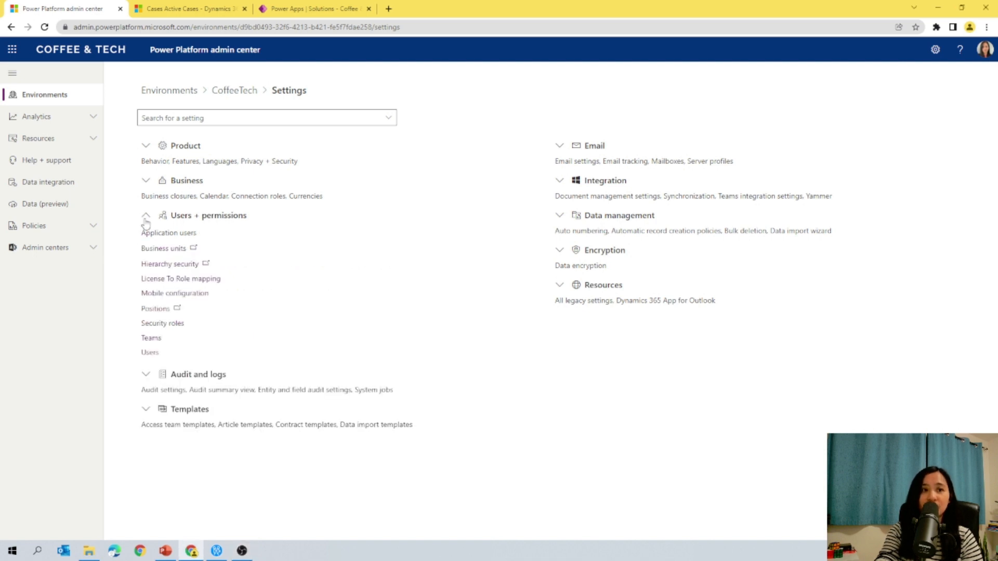
pyautogui.click(172, 324)
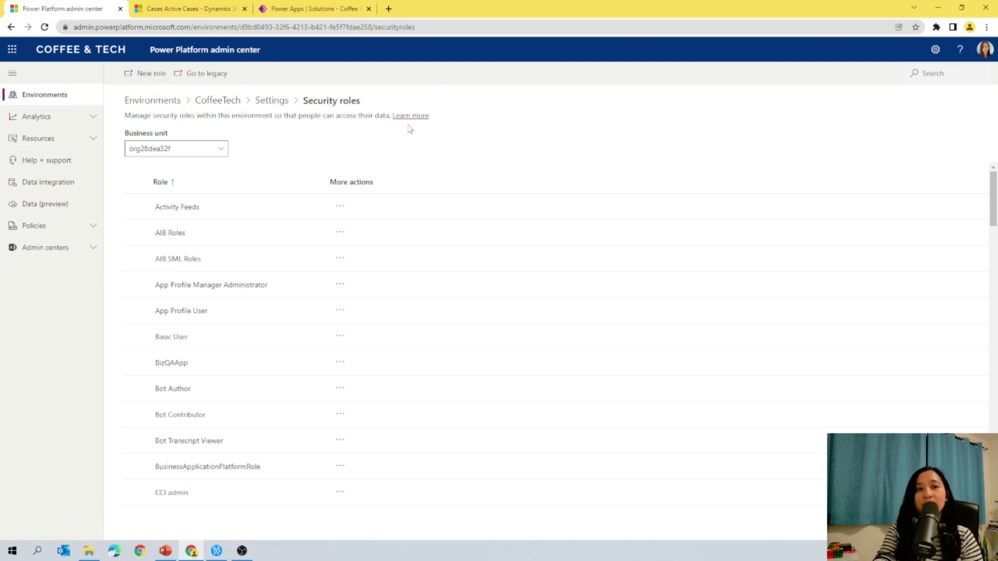
pyautogui.click(216, 340)
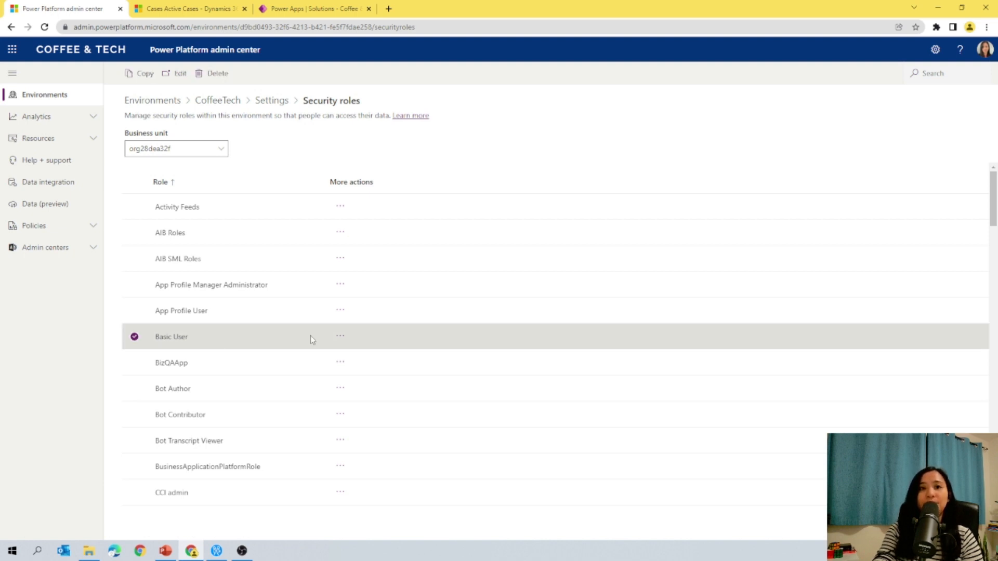
pyautogui.click(340, 336)
pyautogui.click(354, 350)
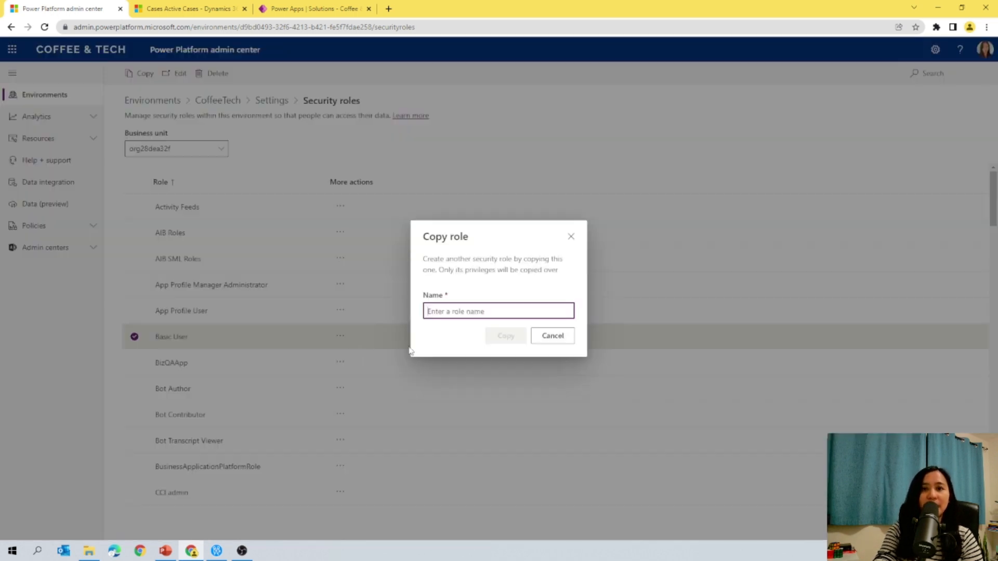
pyautogui.click(542, 311)
pyautogui.click(527, 333)
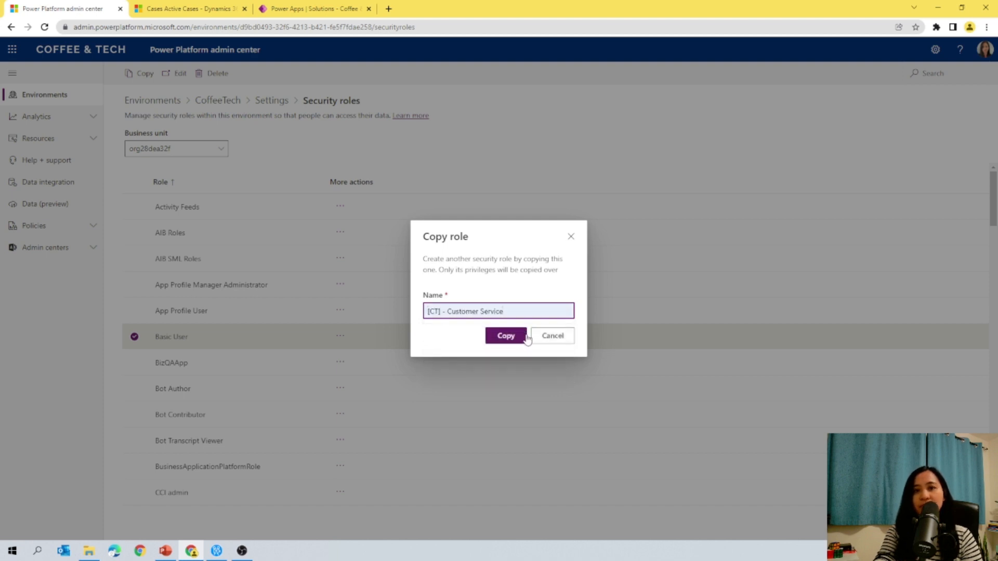
pyautogui.click(514, 338)
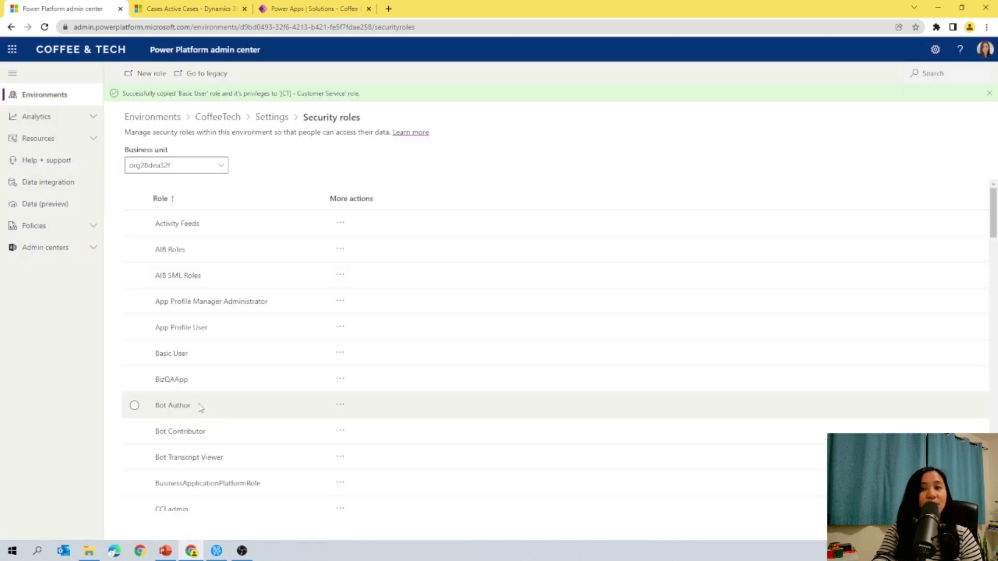
# Step: Set the [CT] - Customer Service role's Case privileges to Create, Read and Write only, and save the role
pyautogui.scroll(-5, 226, 385)
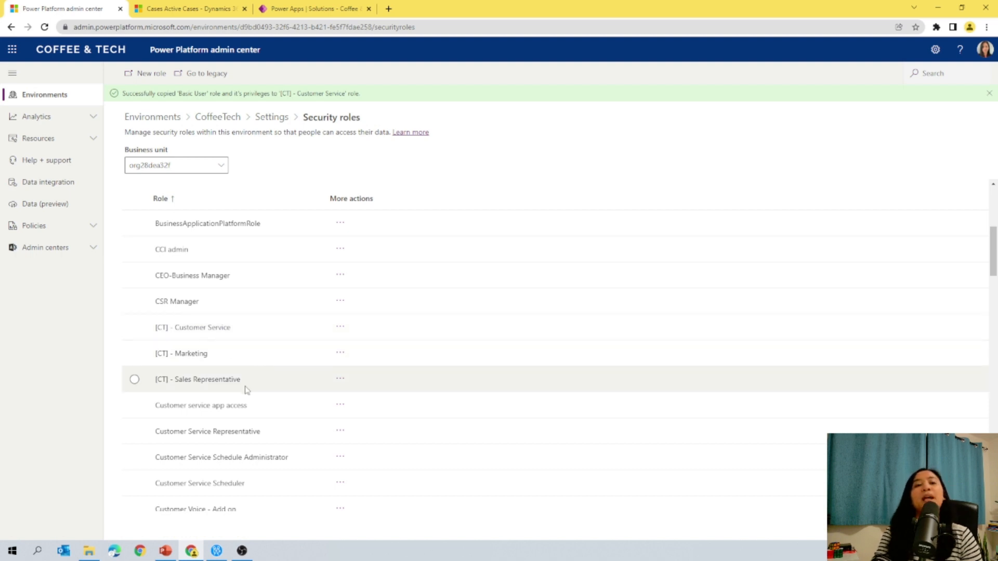
pyautogui.click(216, 330)
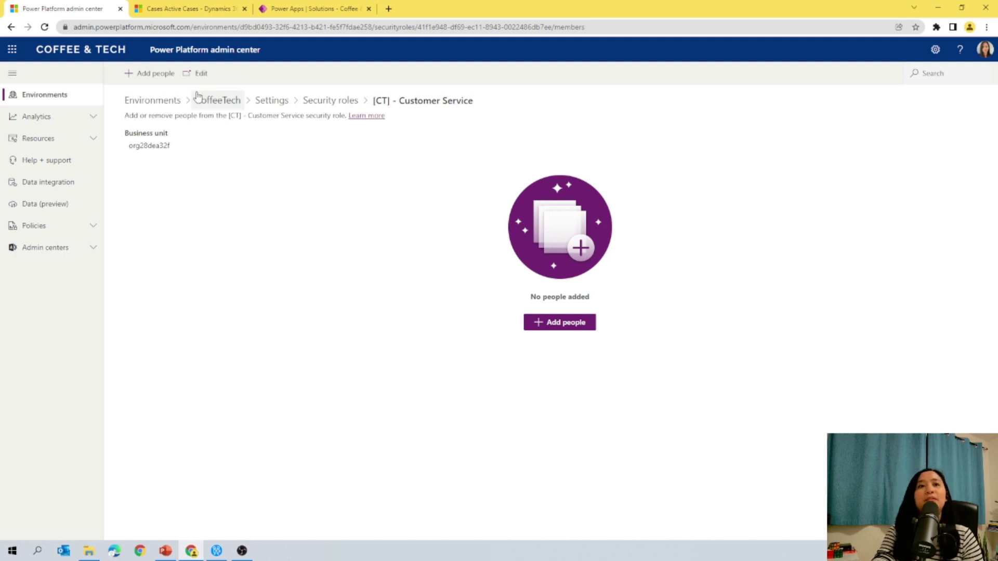
pyautogui.click(195, 74)
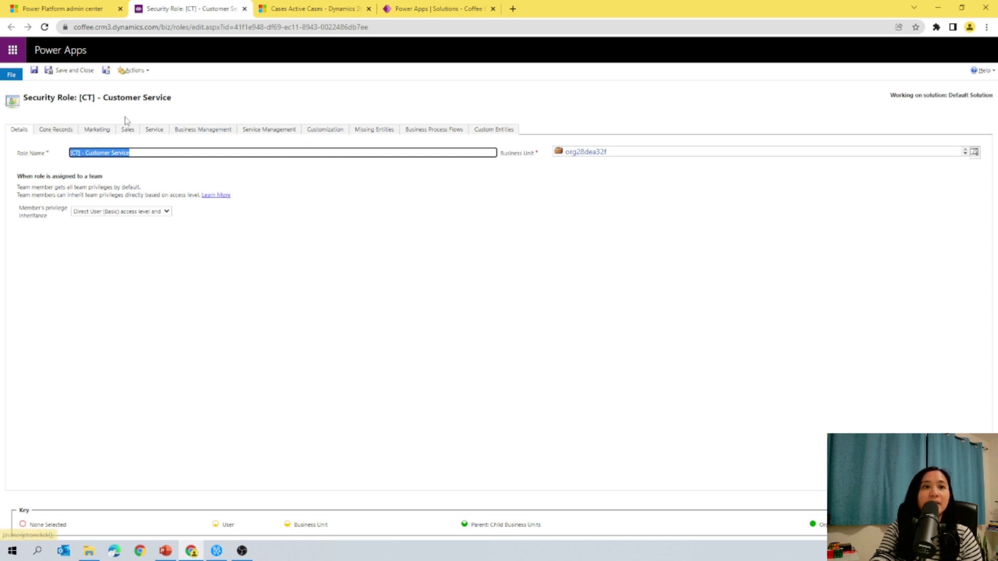
pyautogui.click(151, 131)
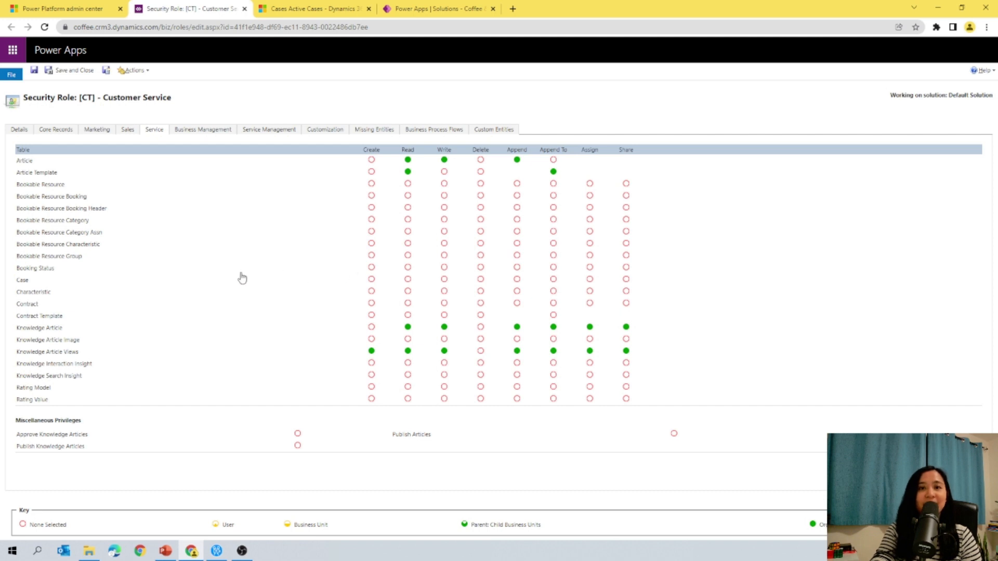
pyautogui.click(23, 280)
pyautogui.click(24, 284)
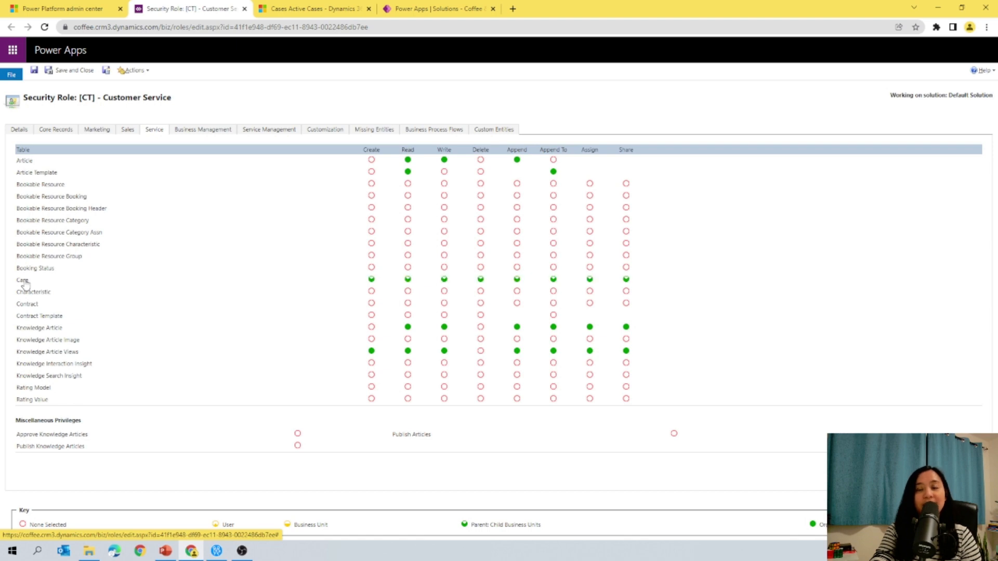
pyautogui.click(481, 280)
pyautogui.click(517, 281)
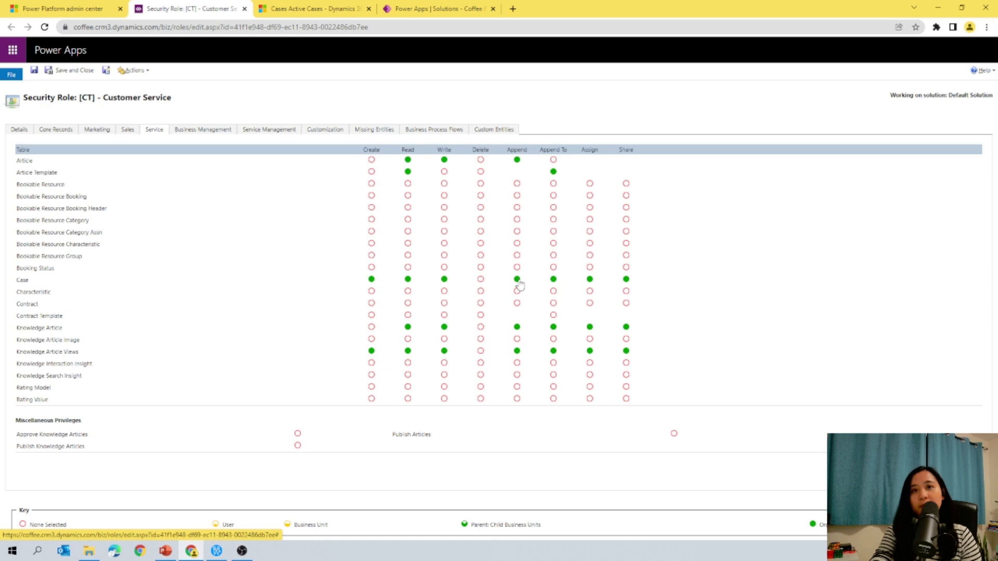
pyautogui.click(554, 281)
pyautogui.click(591, 281)
pyautogui.click(626, 281)
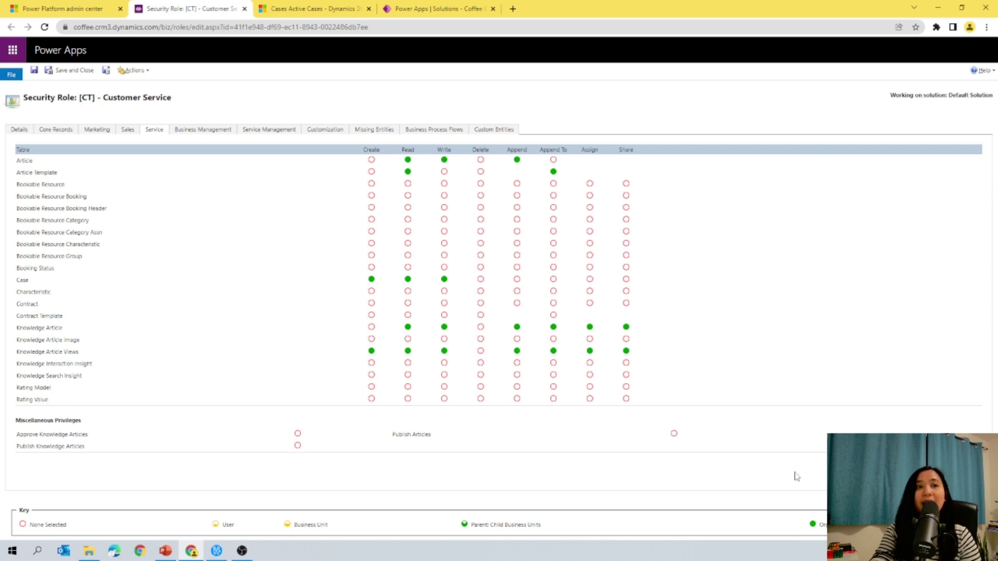
pyautogui.click(78, 71)
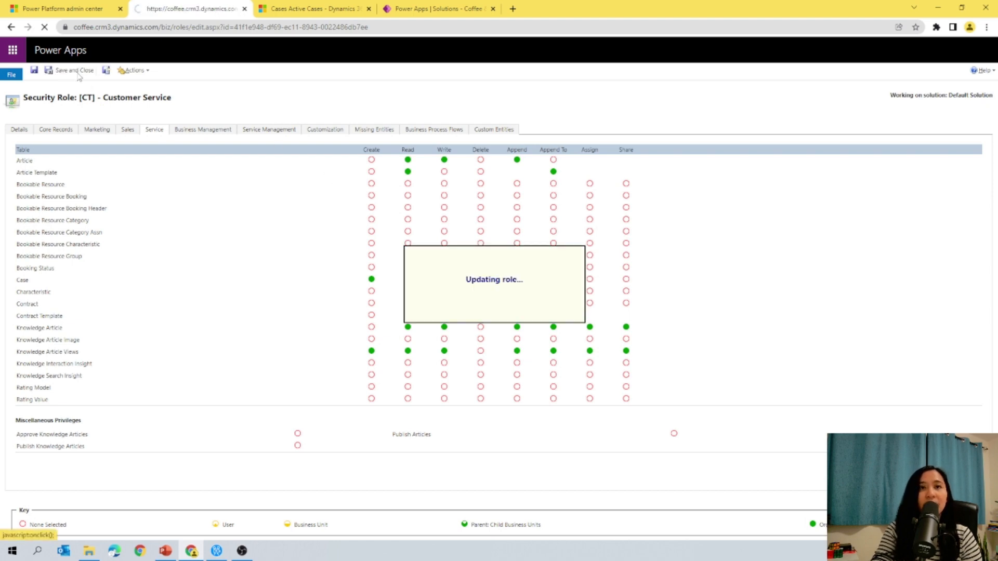
pyautogui.click(319, 104)
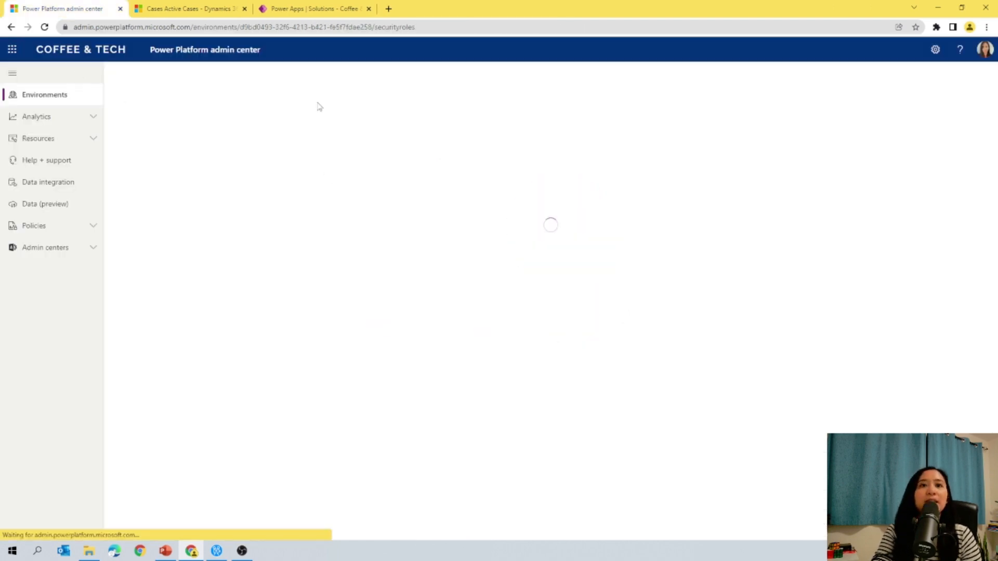
# Step: Give the [CT] - Sales Representative role organization-level Read privilege on Case, and save and close the role
pyautogui.scroll(-5, 283, 377)
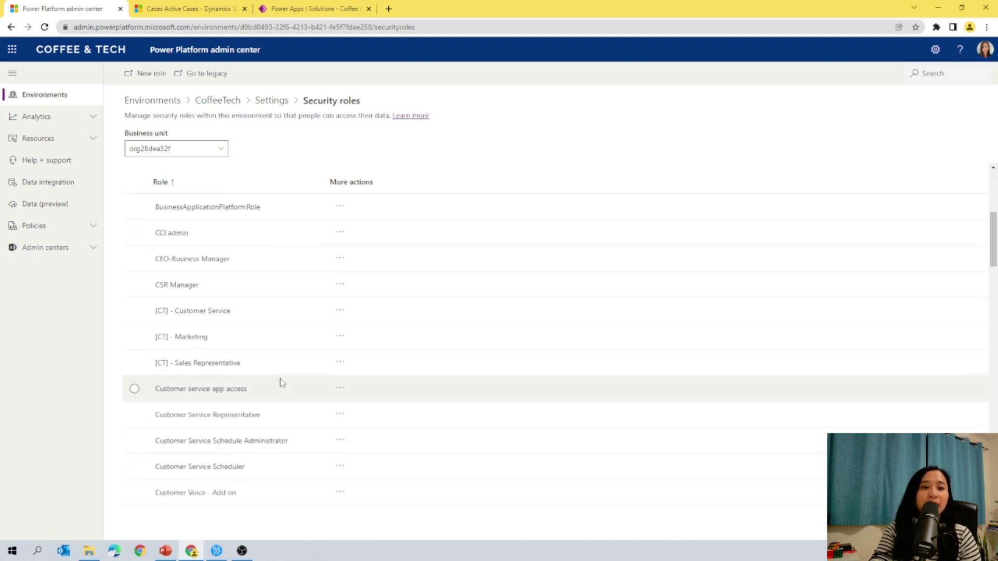
pyautogui.click(228, 364)
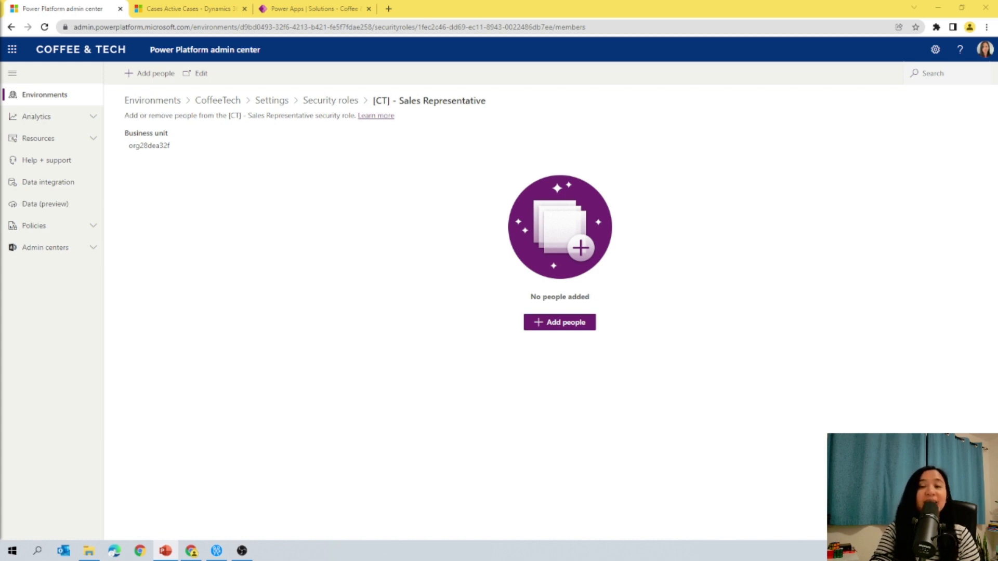
pyautogui.click(197, 73)
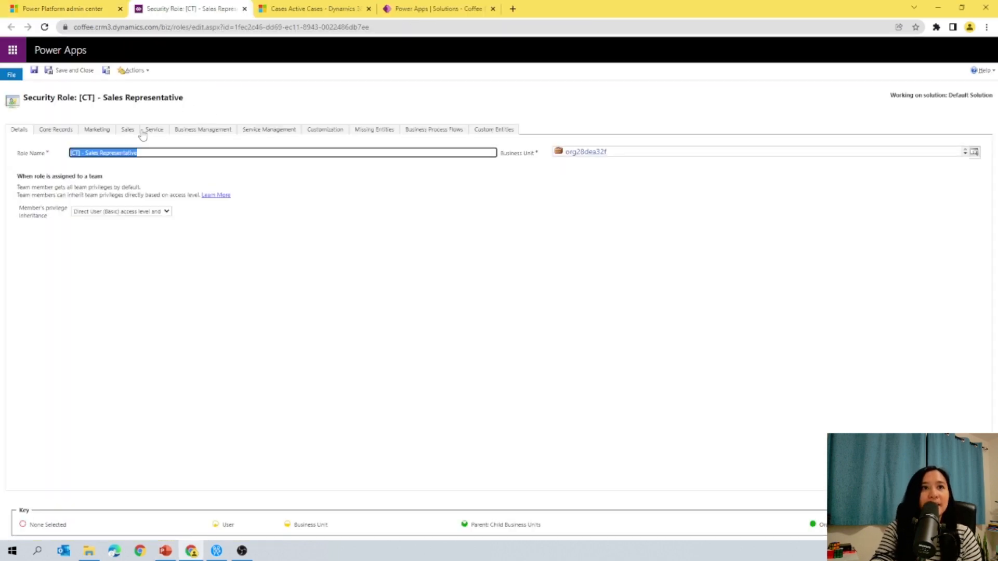
pyautogui.click(156, 134)
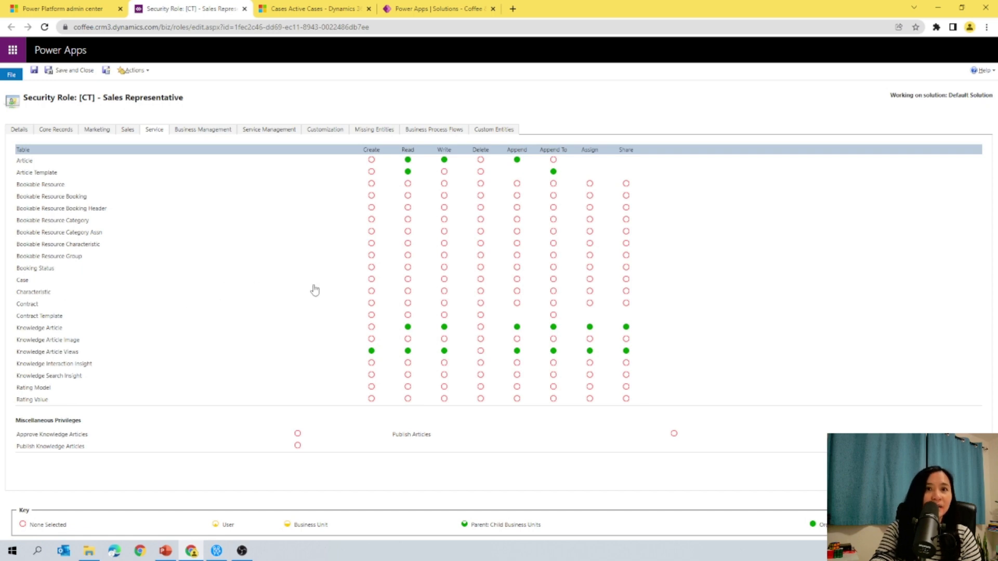
pyautogui.click(405, 280)
pyautogui.click(405, 280)
pyautogui.moveTo(200, 9); pyautogui.dragTo(590, 32)
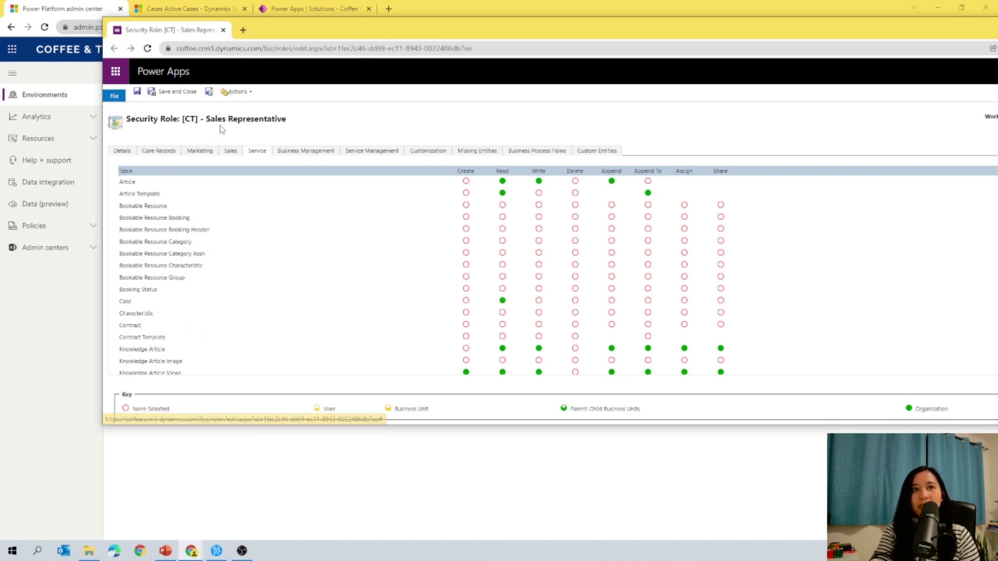
pyautogui.click(502, 301)
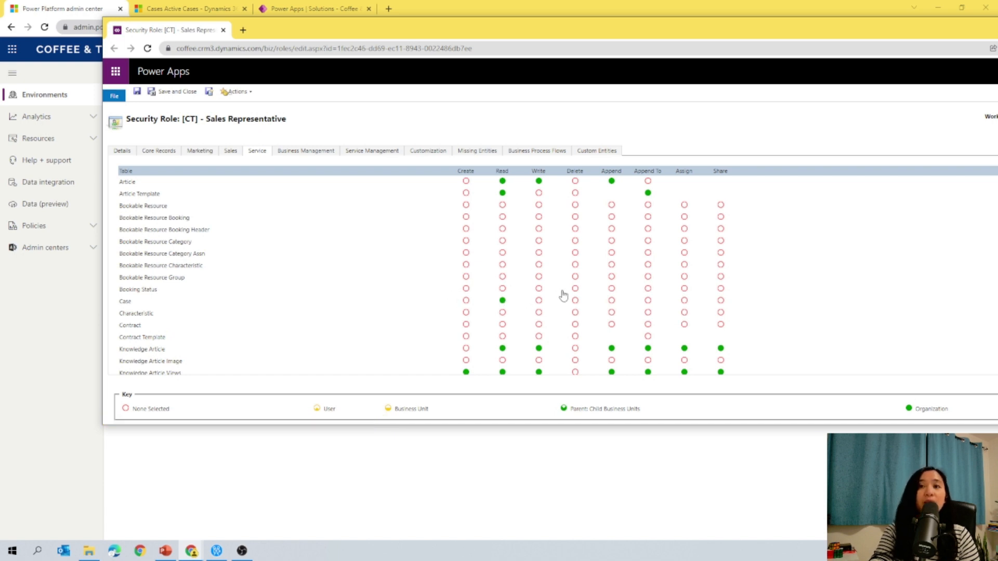
pyautogui.click(180, 92)
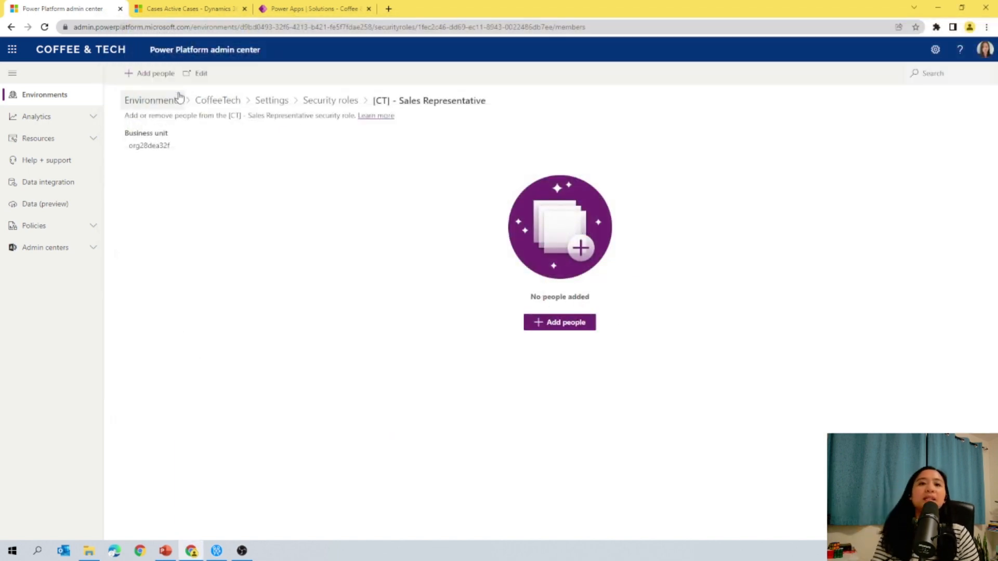
# Step: Give the [CT] - Marketing role Read privilege on Case, and save and close the role
pyautogui.click(330, 103)
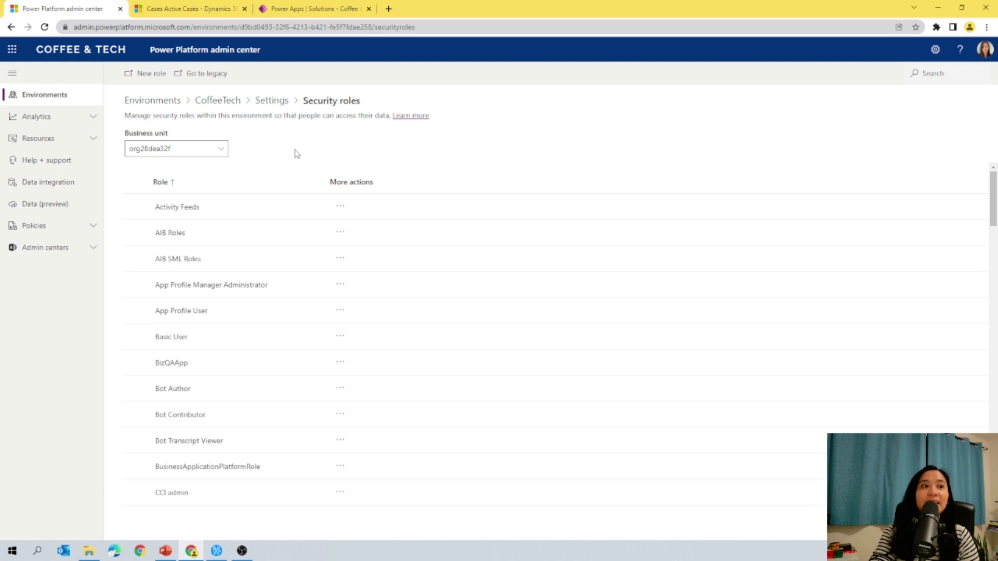
pyautogui.scroll(-3, 197, 451)
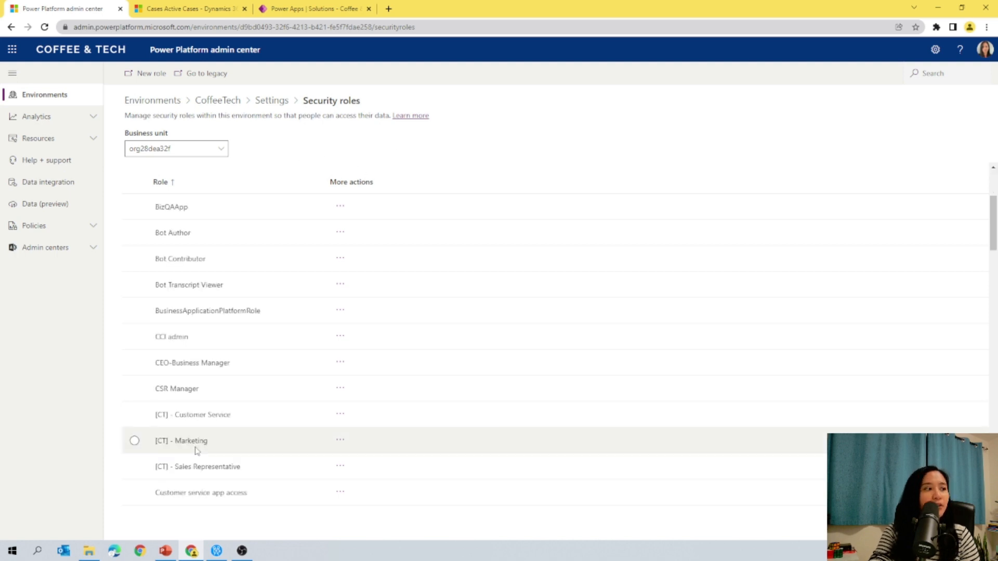
pyautogui.click(197, 449)
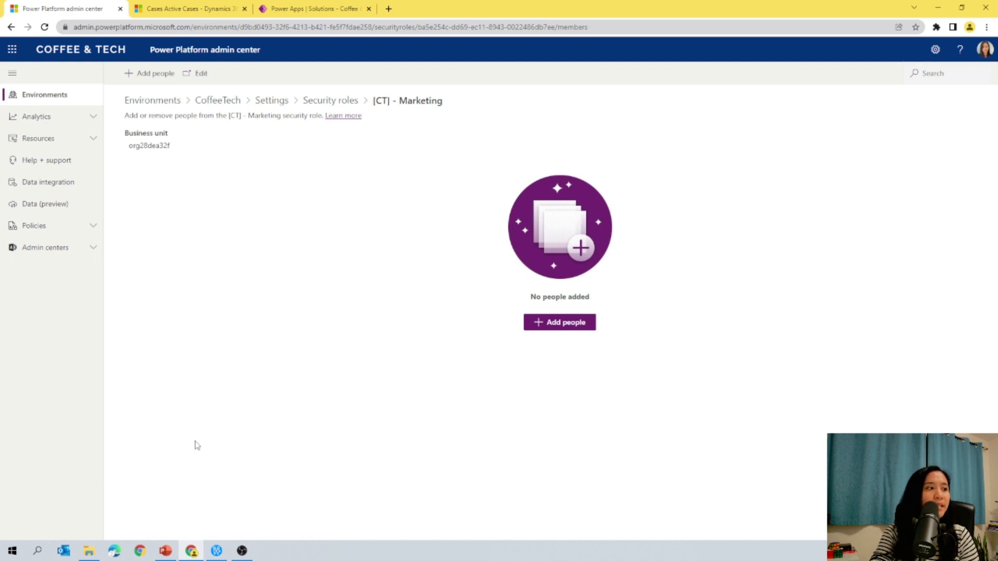
pyautogui.click(183, 78)
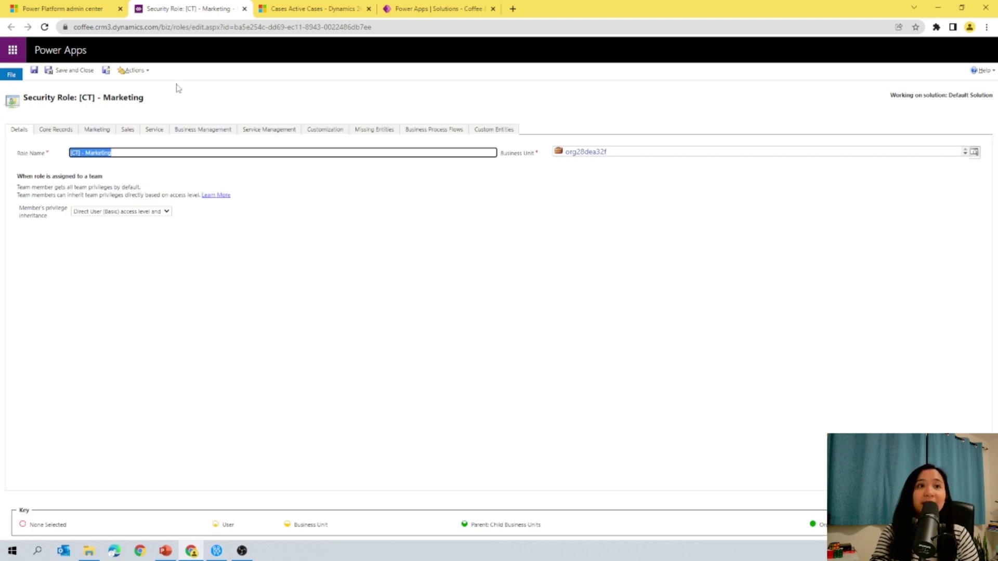
pyautogui.click(154, 131)
pyautogui.moveTo(178, 13); pyautogui.dragTo(374, 1)
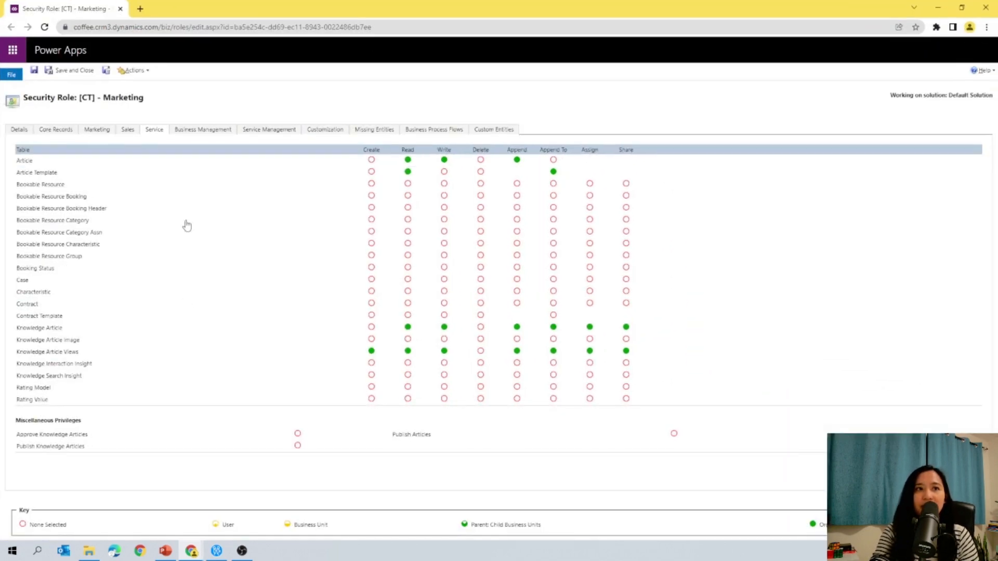
pyautogui.doubleClick(215, 15)
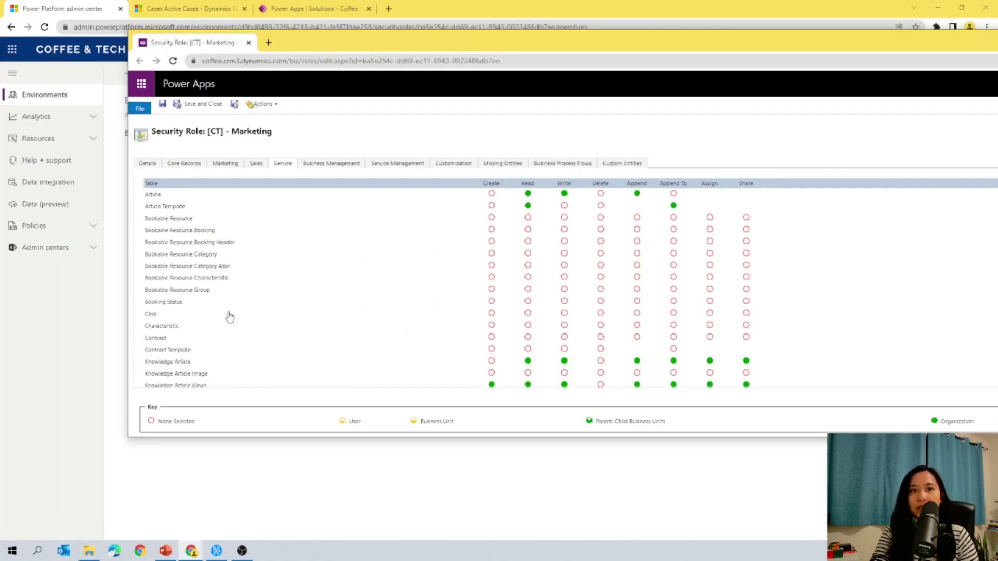
pyautogui.moveTo(128, 67); pyautogui.dragTo(501, 100)
pyautogui.moveTo(670, 43); pyautogui.dragTo(200, 56)
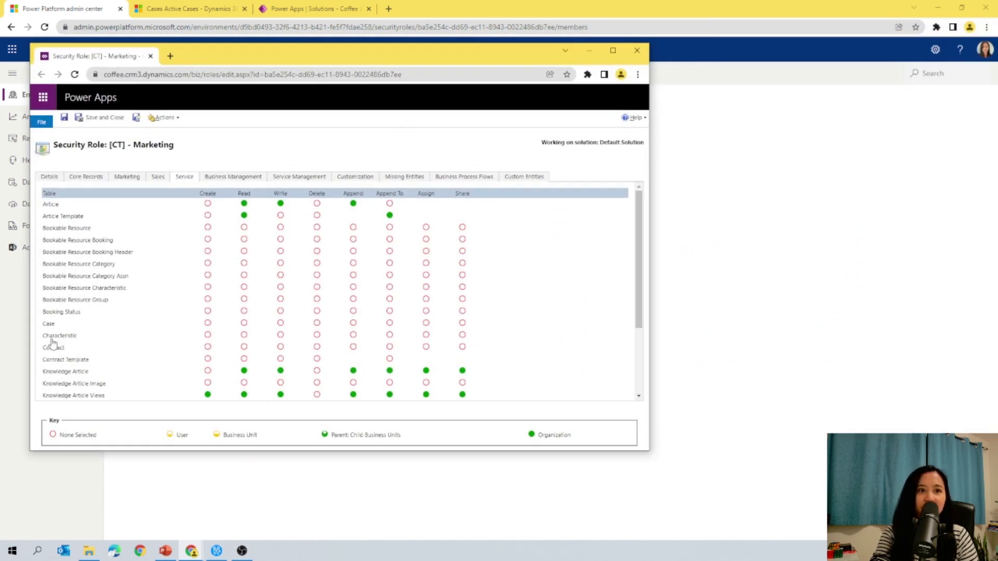
pyautogui.click(244, 324)
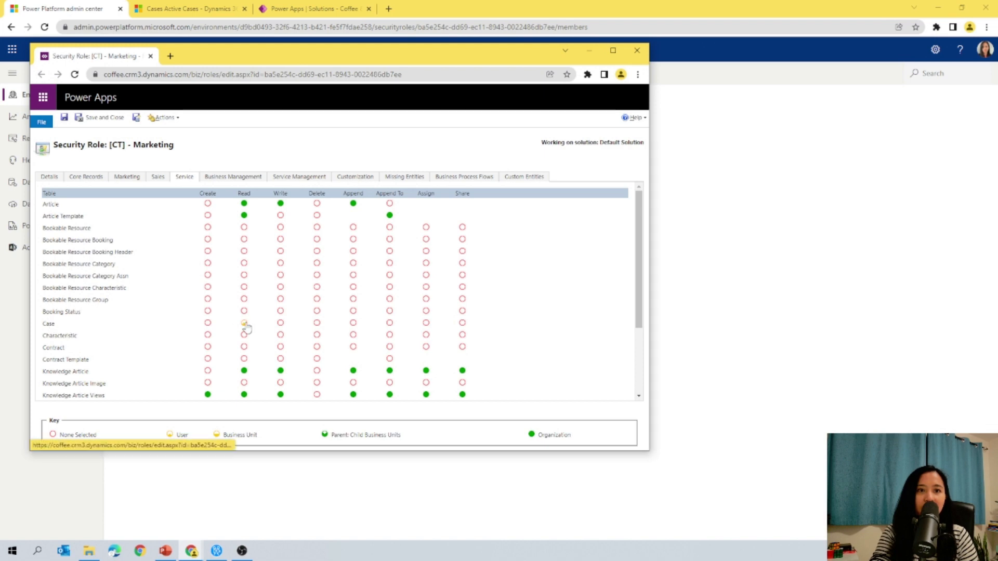
pyautogui.click(246, 325)
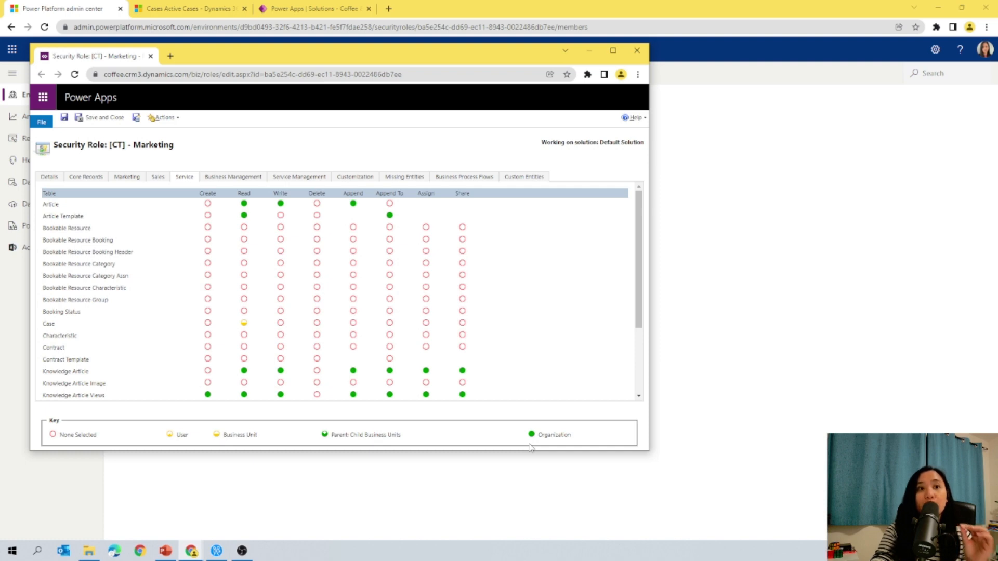
pyautogui.click(102, 119)
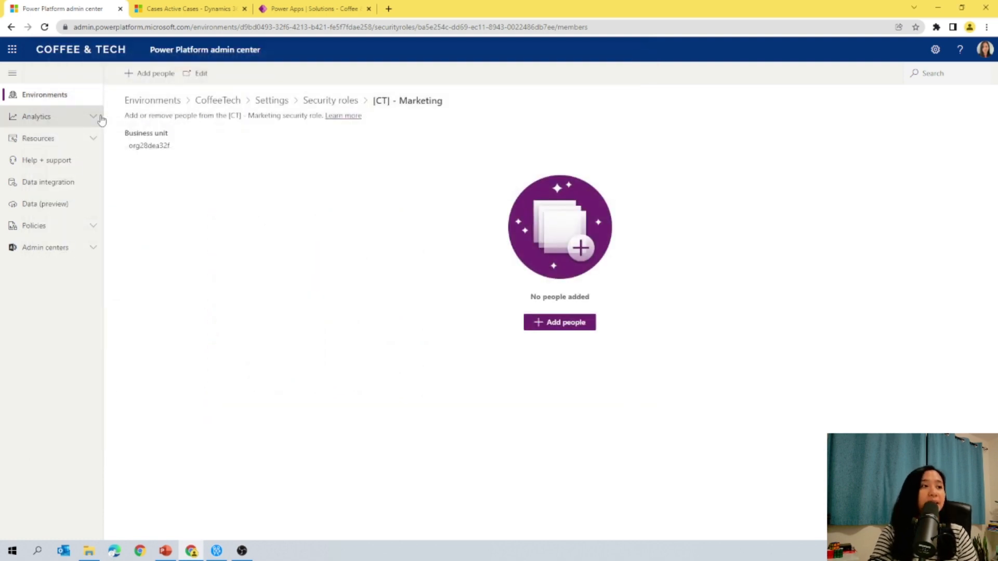
# Step: Assign the [CT] - Marketing security role to the Marketing team
pyautogui.click(271, 100)
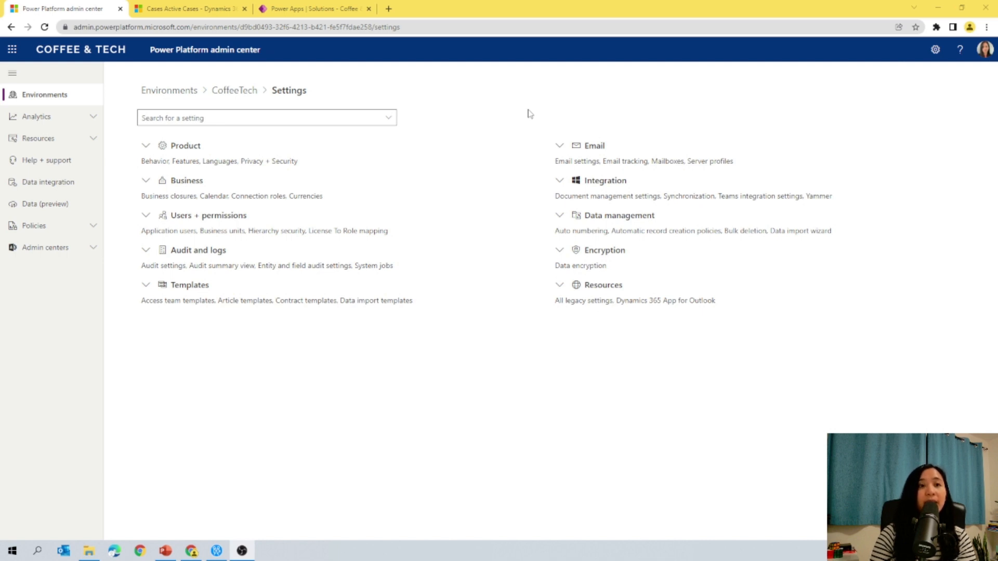
pyautogui.click(152, 219)
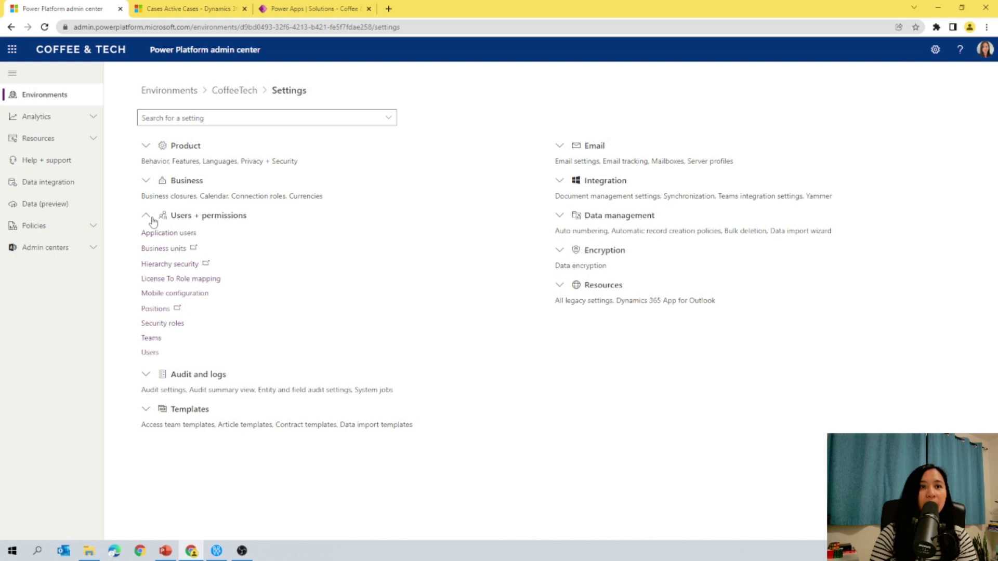
pyautogui.click(150, 339)
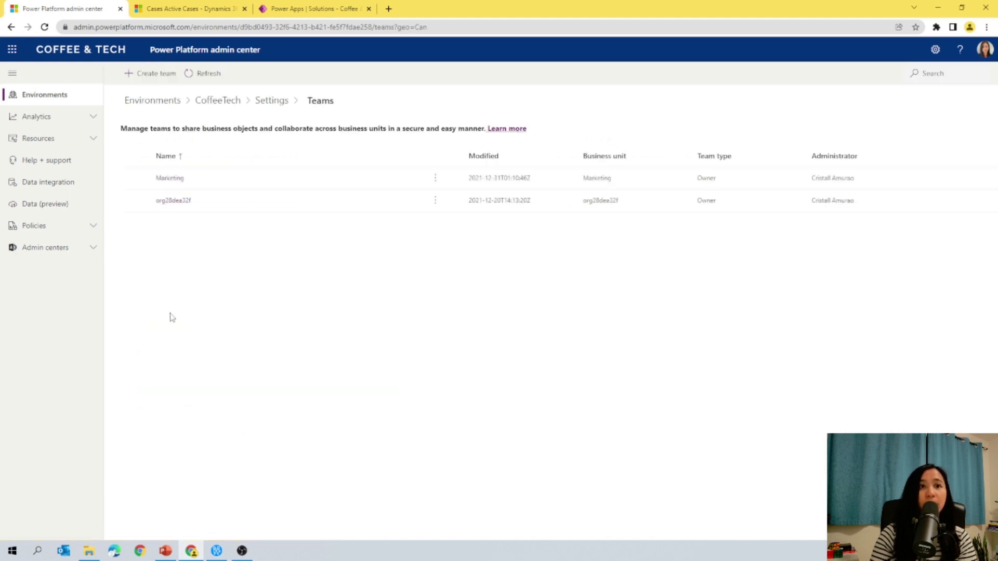
pyautogui.click(137, 178)
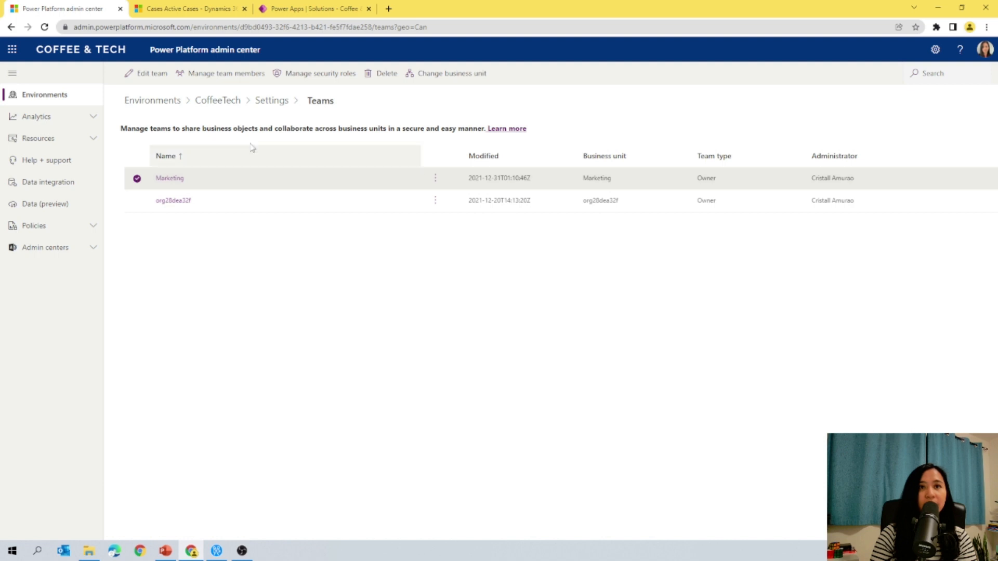
pyautogui.click(319, 76)
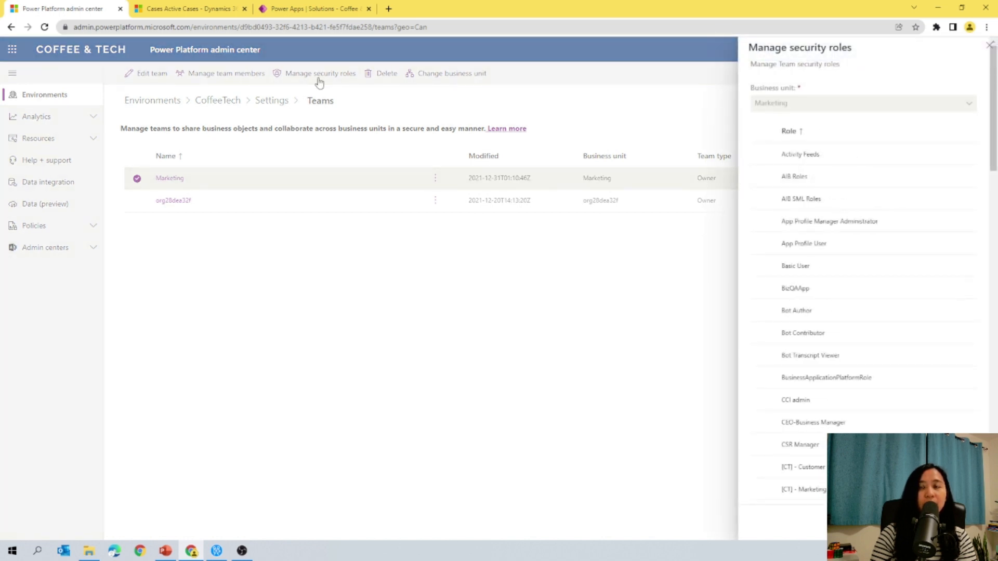
pyautogui.scroll(-6, 958, 226)
pyautogui.scroll(3, 905, 314)
pyautogui.click(763, 333)
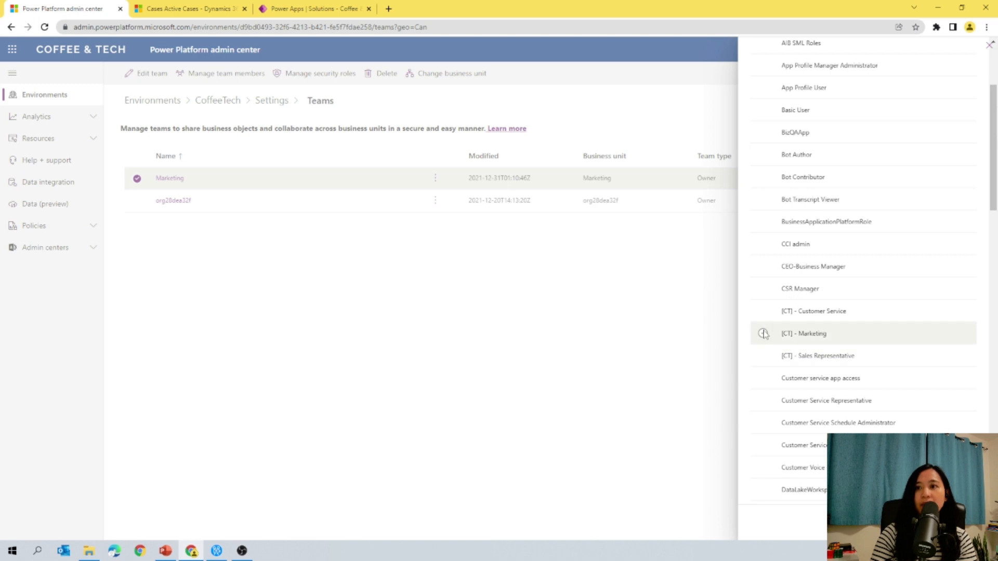
pyautogui.click(907, 523)
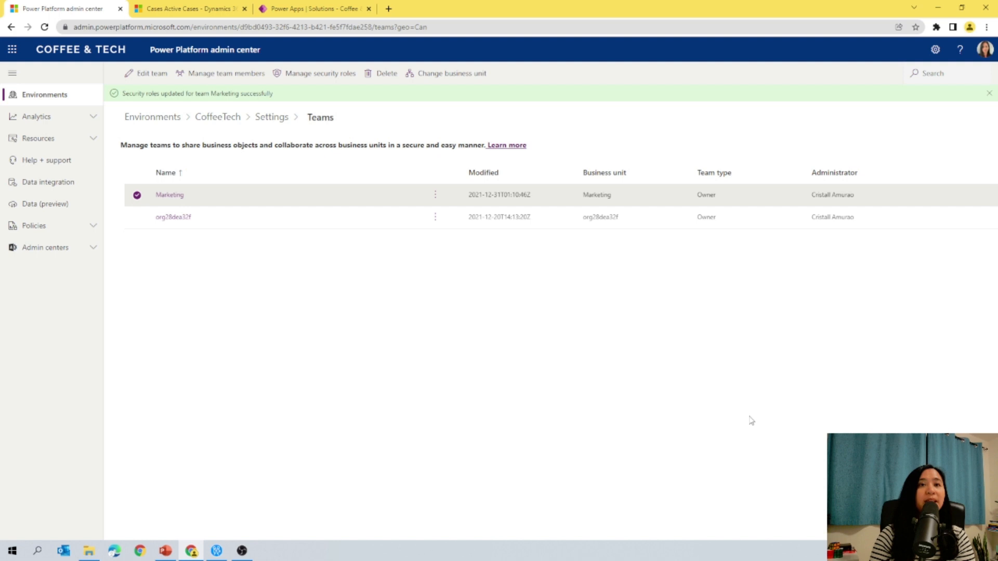
# Step: Grant the [CT] - Customer Service, [CT] - Marketing and [CT] - Sales Representative roles access to the Customer Service Hub app
pyautogui.click(204, 8)
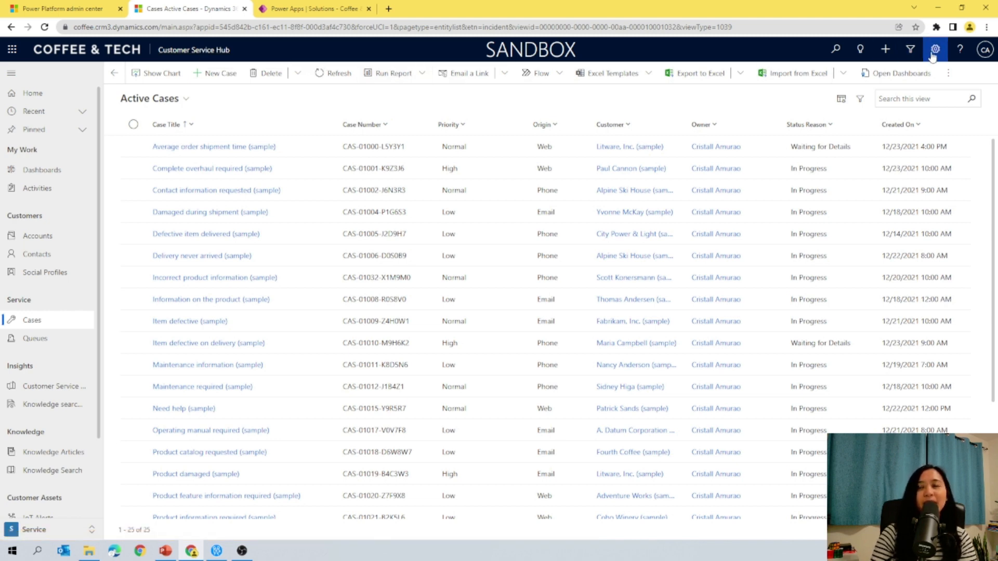
pyautogui.click(934, 52)
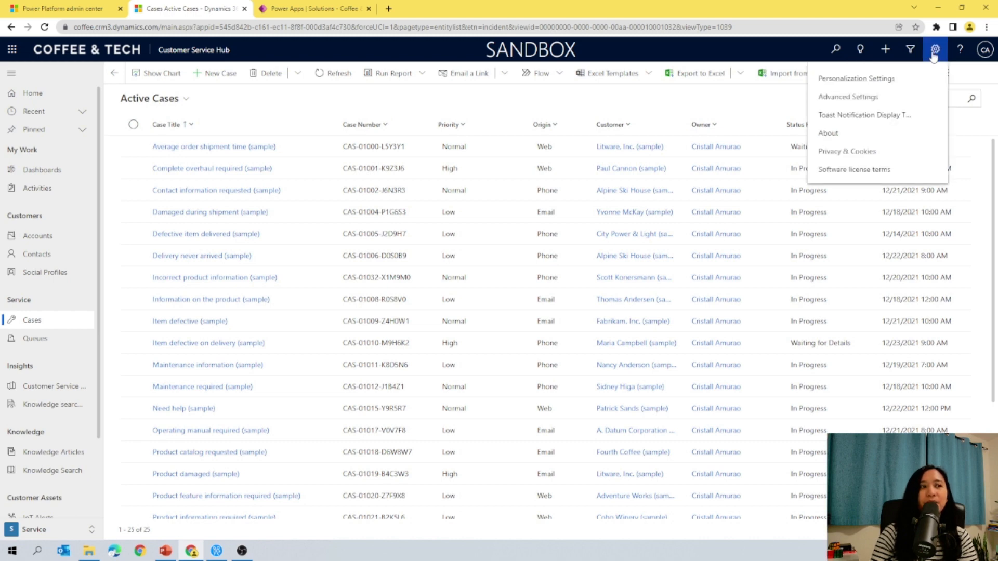
pyautogui.click(873, 98)
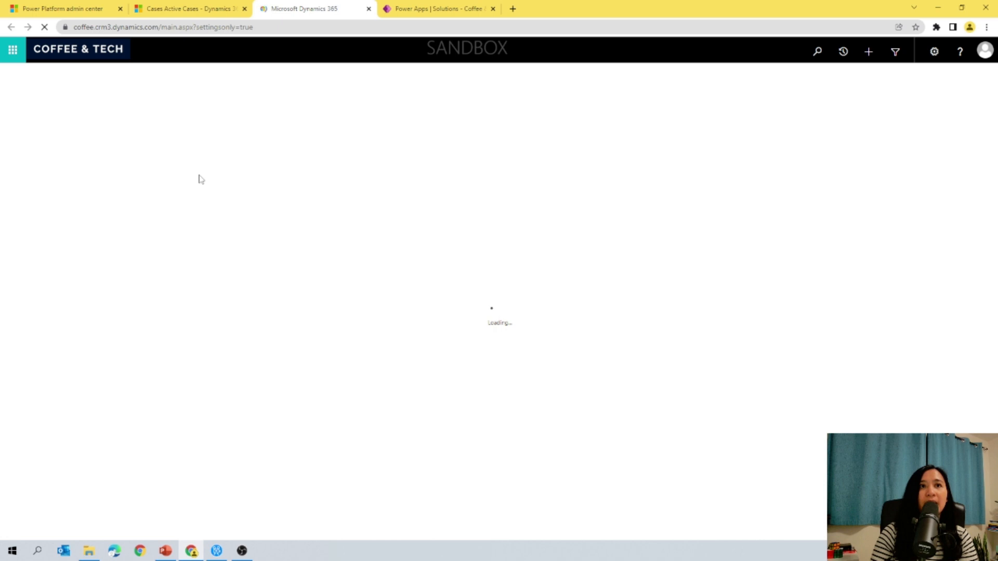
pyautogui.click(190, 49)
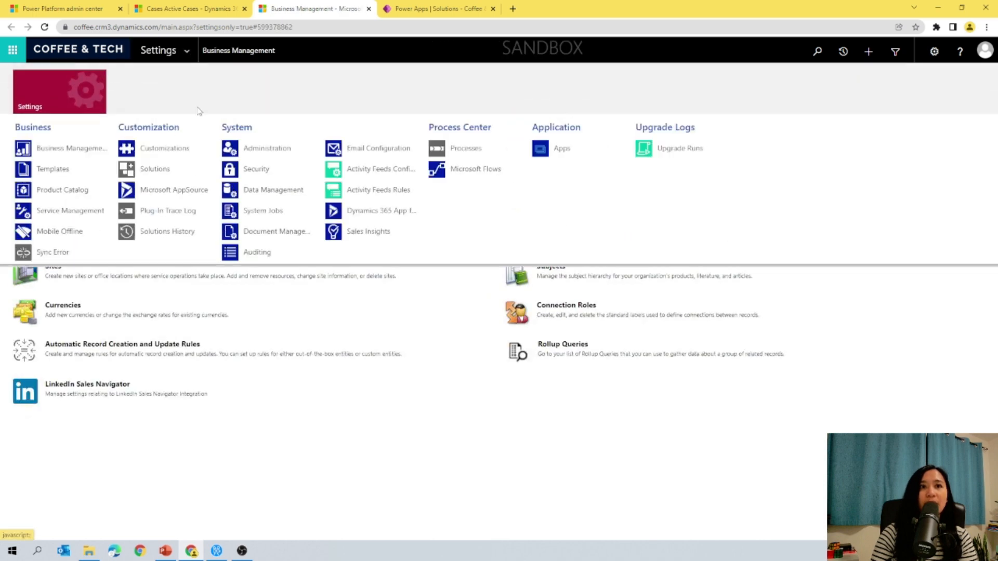
pyautogui.click(559, 148)
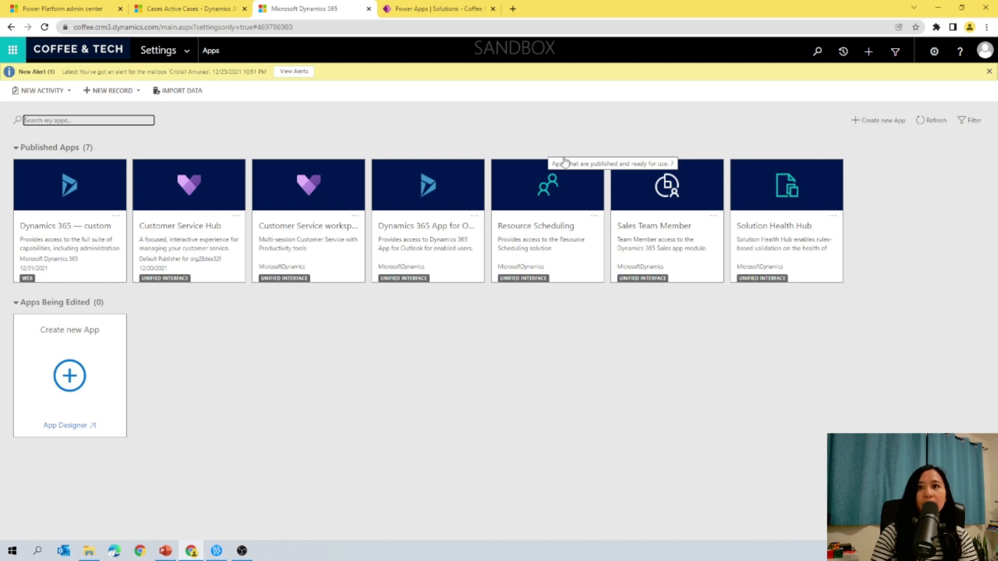
pyautogui.click(237, 221)
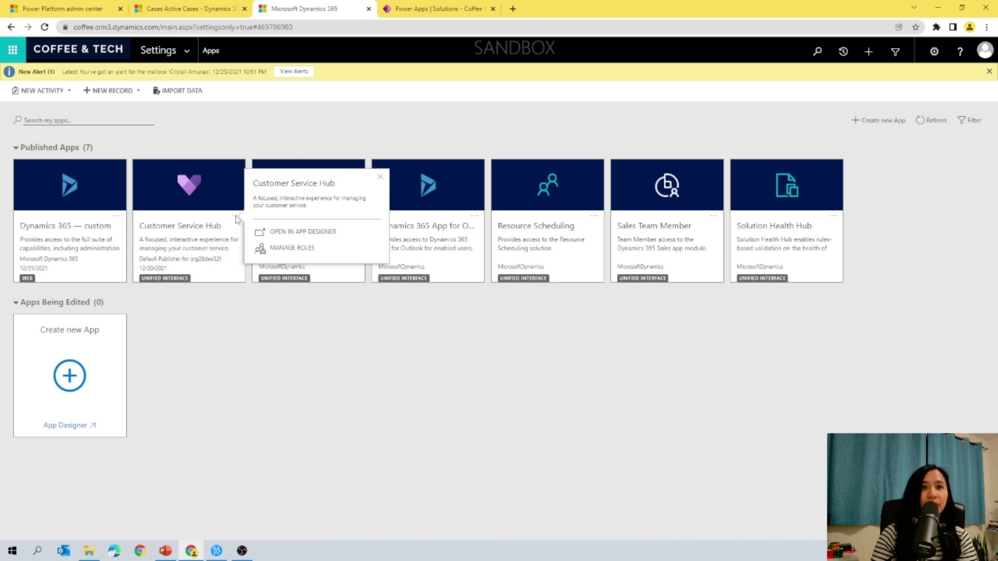
pyautogui.click(291, 248)
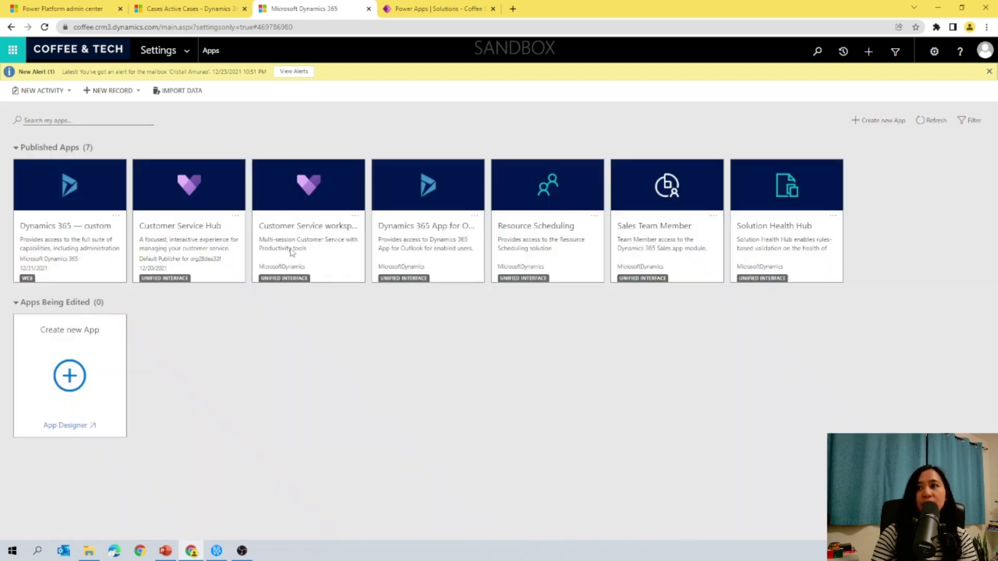
pyautogui.click(848, 241)
pyautogui.click(848, 231)
pyautogui.click(848, 220)
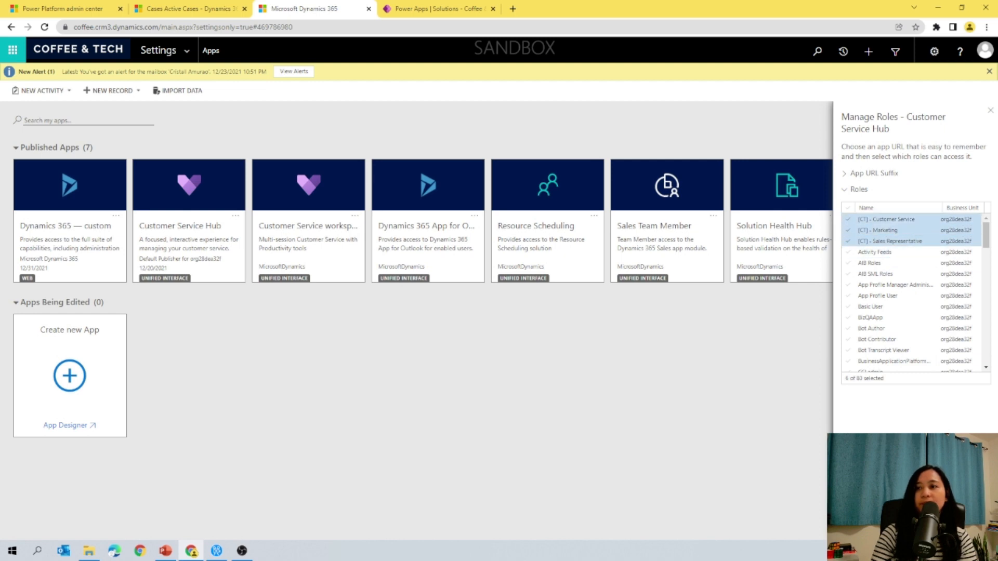
pyautogui.click(918, 526)
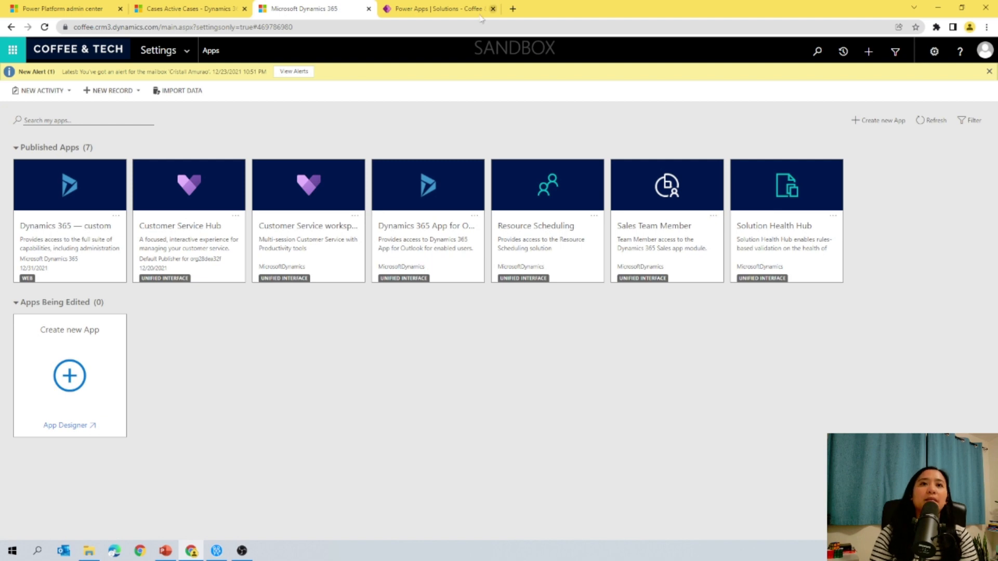
pyautogui.click(369, 9)
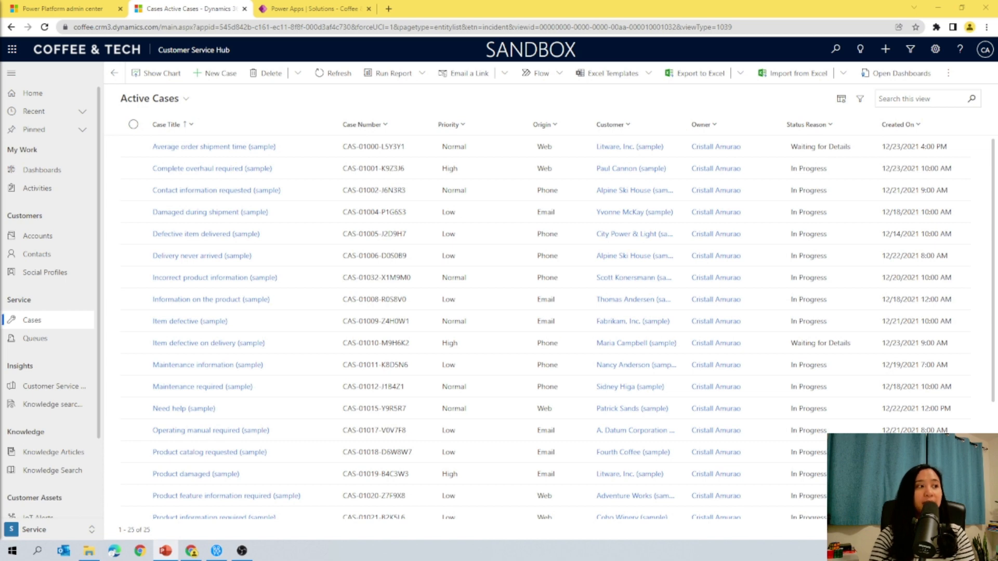
pyautogui.click(285, 10)
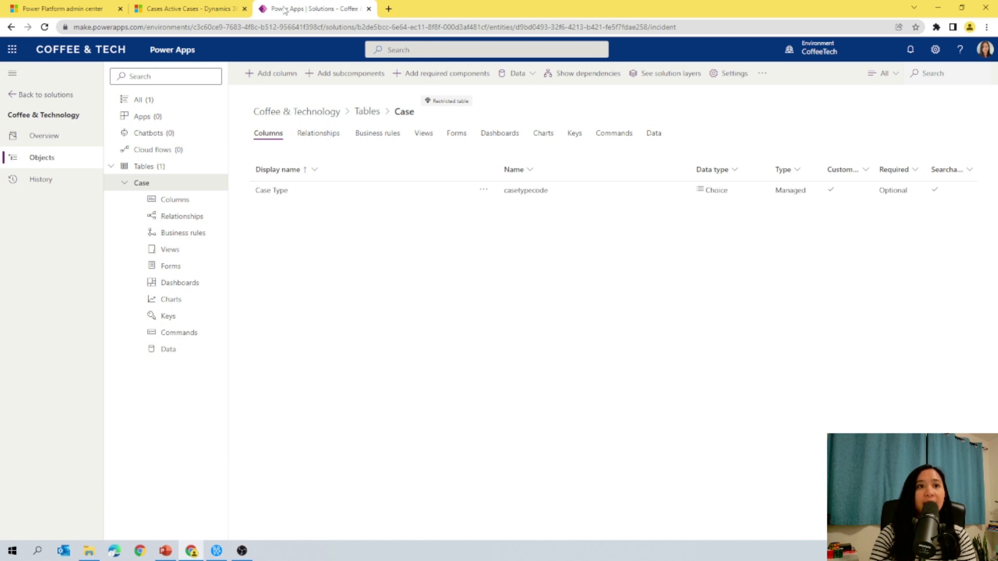
# Step: Start a new workflow process in the solution and name it Case - Assign to Marketing Team
pyautogui.click(149, 102)
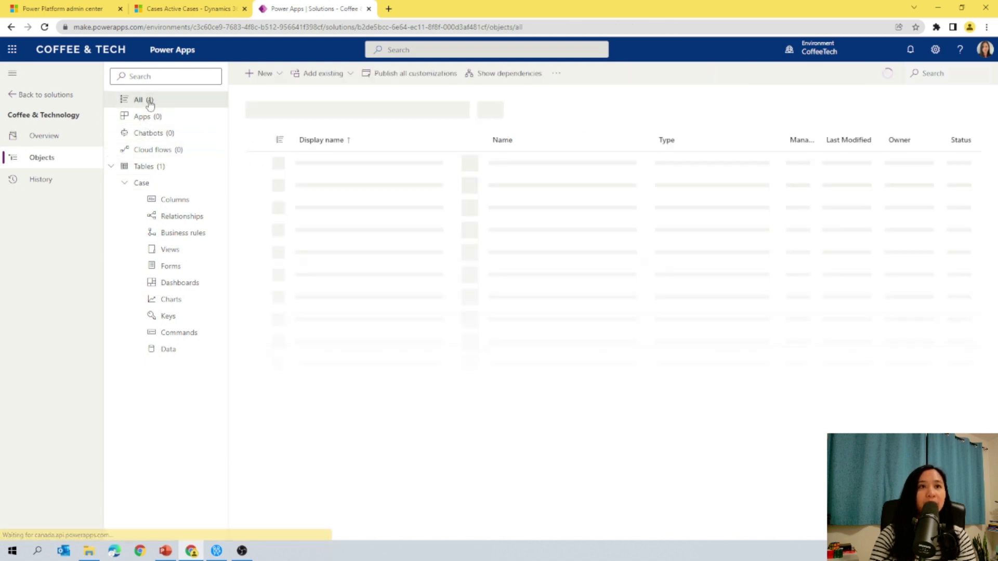
pyautogui.click(265, 73)
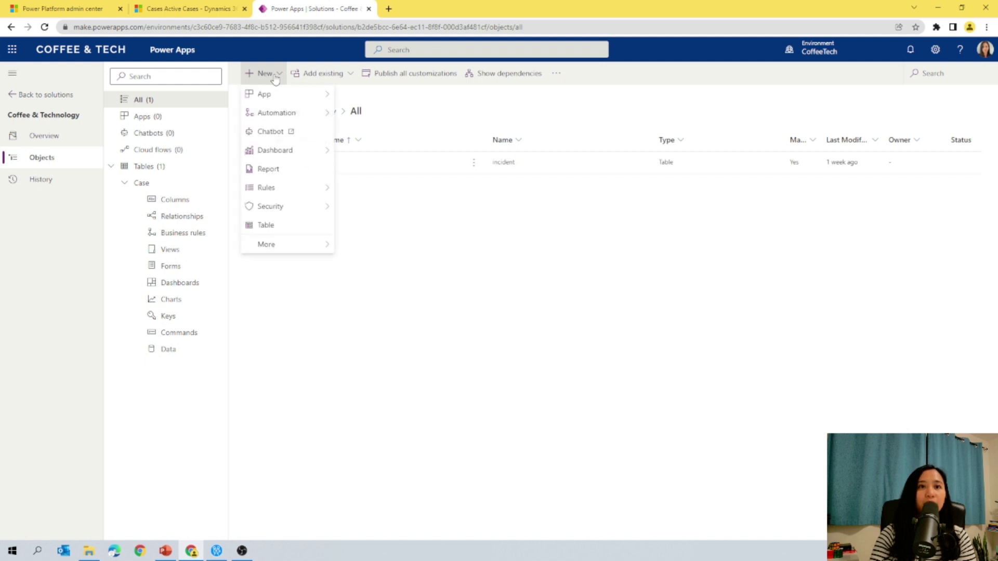
pyautogui.moveTo(267, 118)
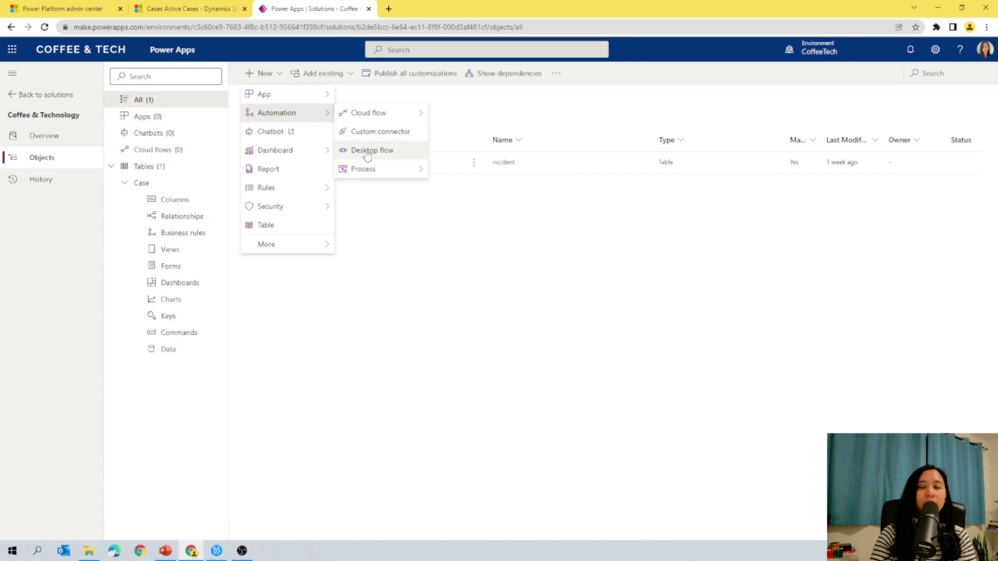
pyautogui.moveTo(364, 170)
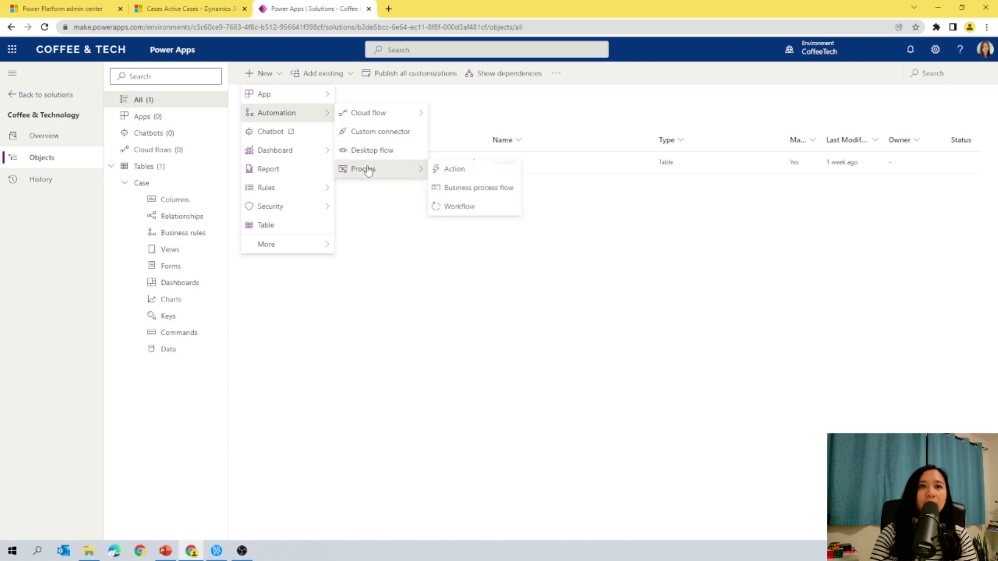
pyautogui.click(448, 207)
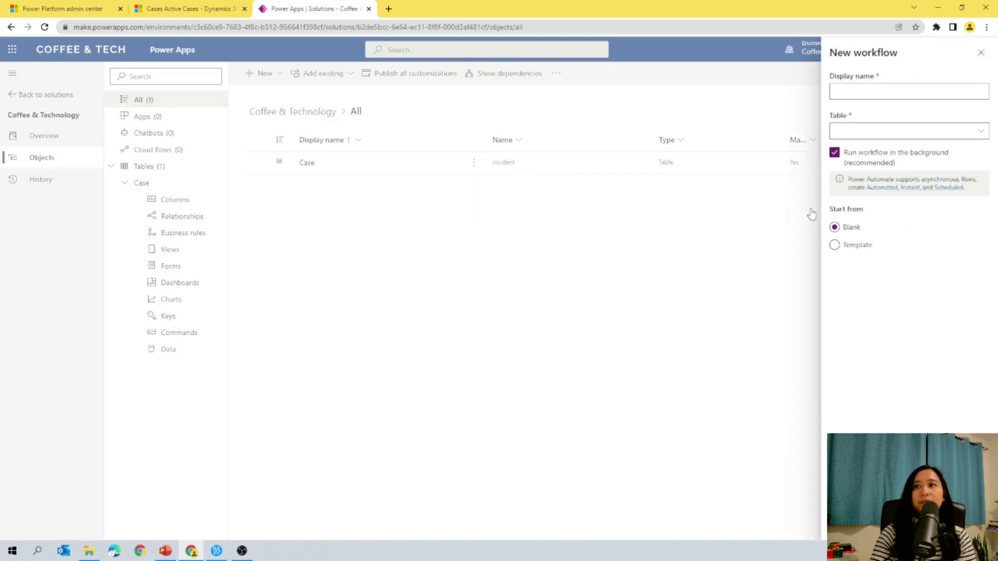
pyautogui.click(922, 96)
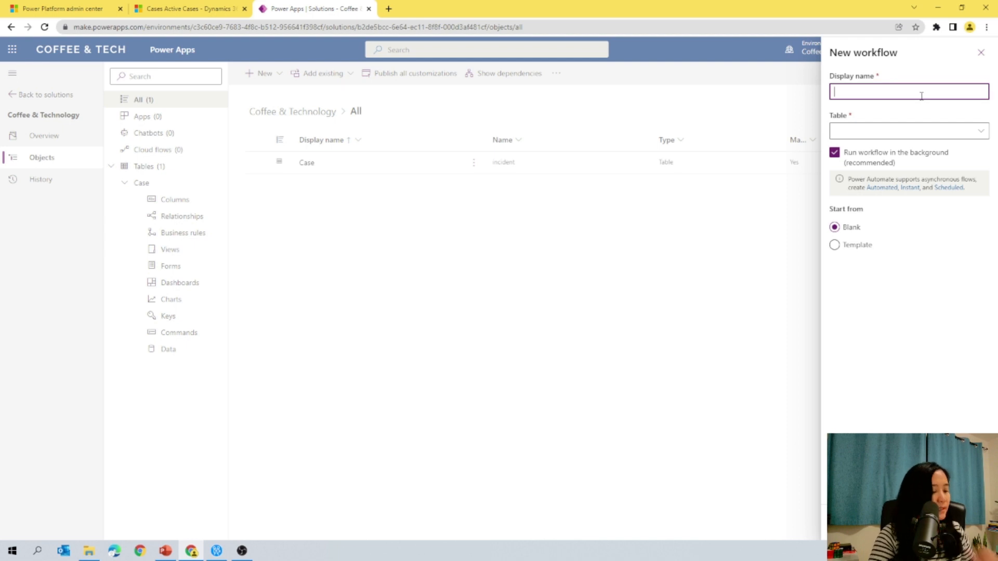
pyautogui.write('Ca')
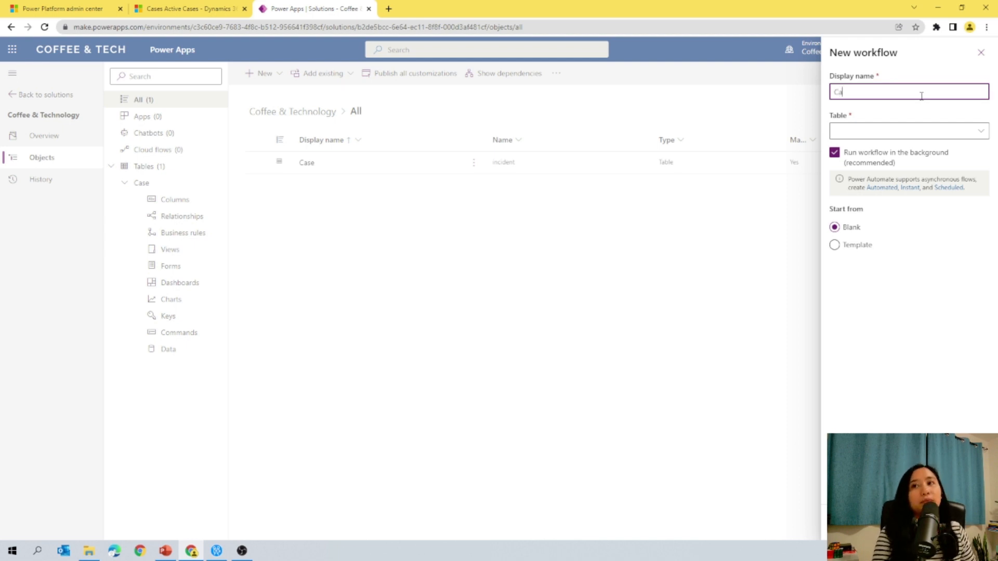
pyautogui.write('se')
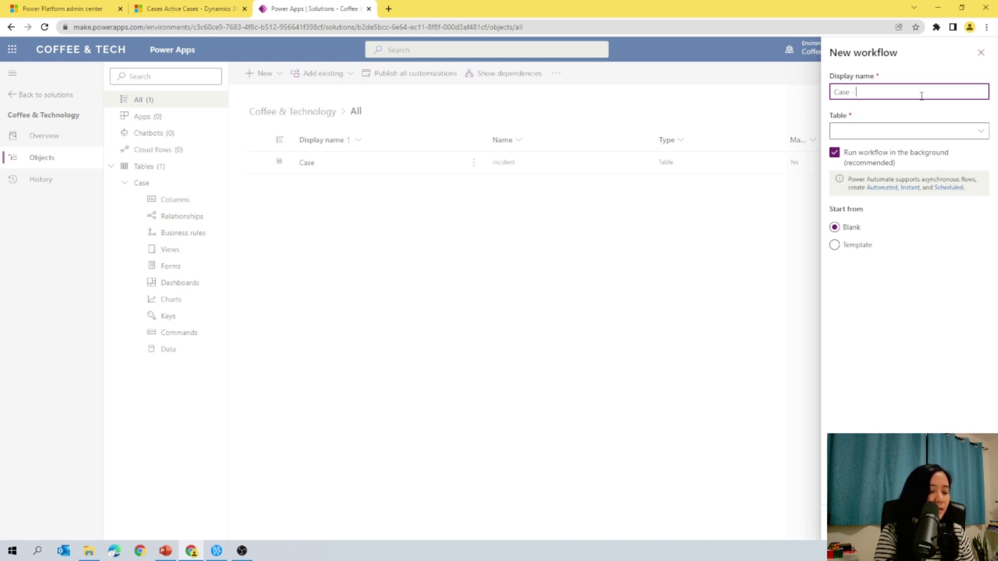
pyautogui.write('- Assign')
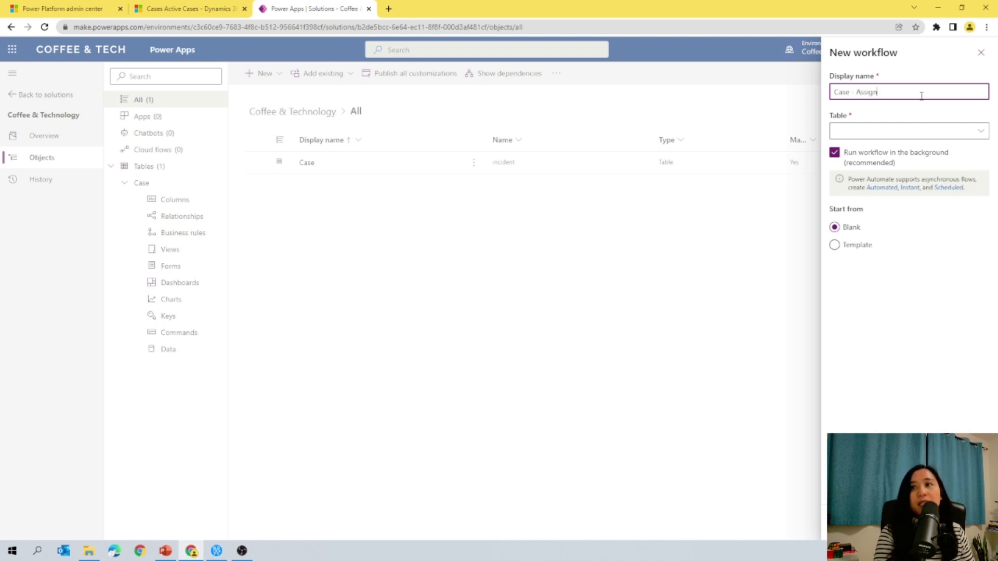
pyautogui.write(' to ')
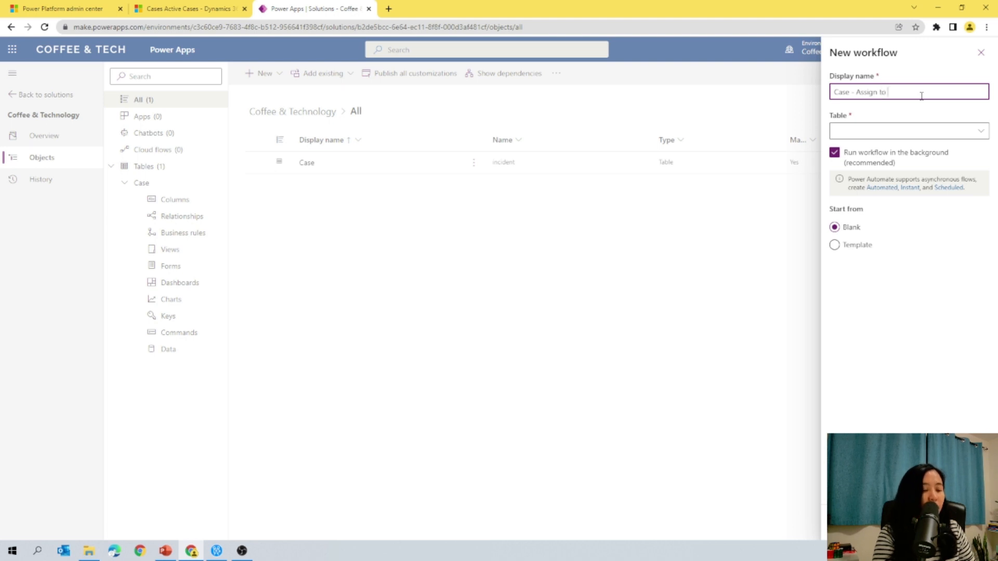
pyautogui.write('Marketing Team')
# Step: Set the workflow's table to Case, turn off running in the background, and create the workflow
pyautogui.click(880, 130)
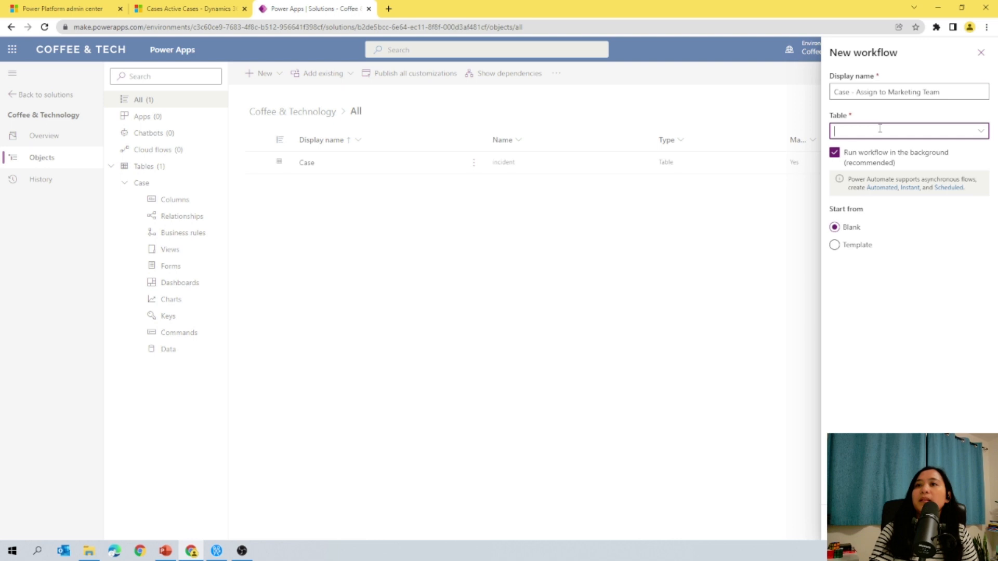
pyautogui.write('Cas')
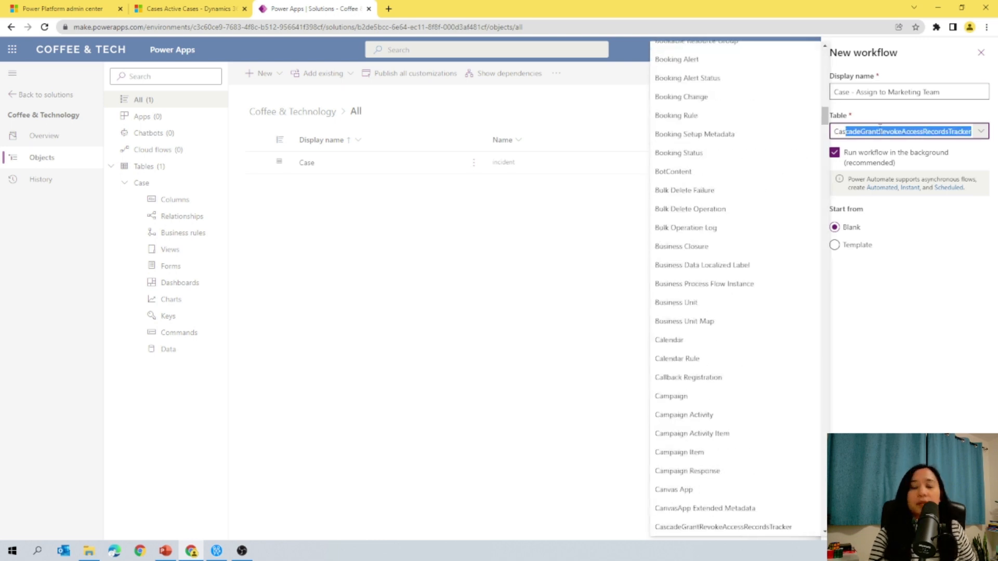
pyautogui.press('BackSpace')
pyautogui.press('BackSpace')
pyautogui.press('BackSpace')
pyautogui.press('BackSpace')
pyautogui.write('Search provider')
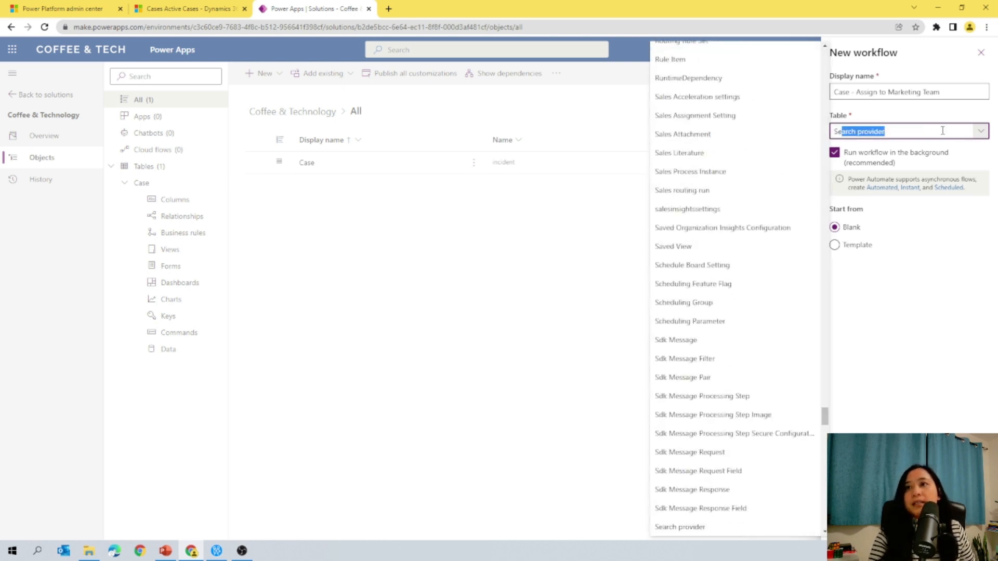
pyautogui.click(980, 133)
pyautogui.click(937, 132)
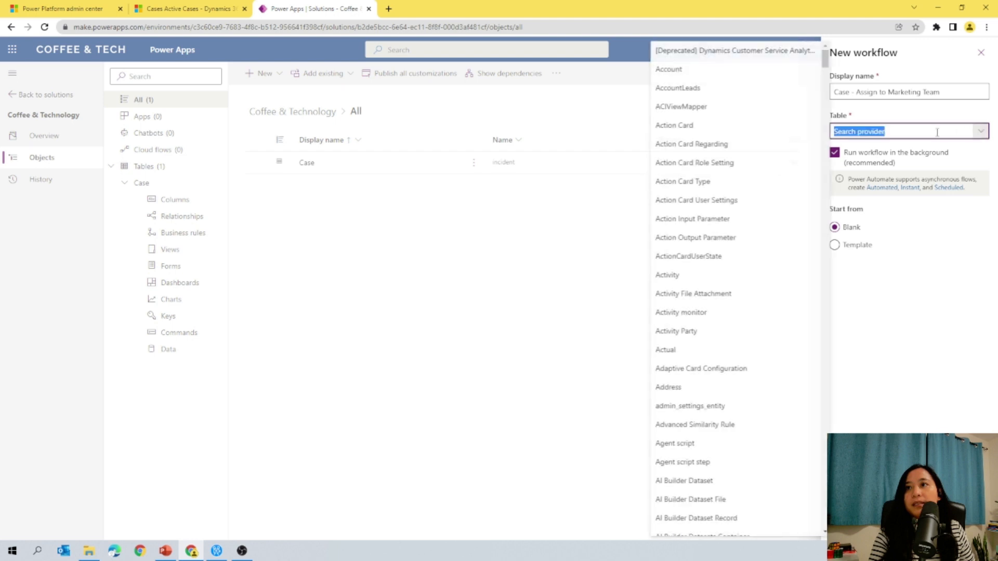
pyautogui.scroll(-8, 738, 291)
pyautogui.scroll(-15, 727, 345)
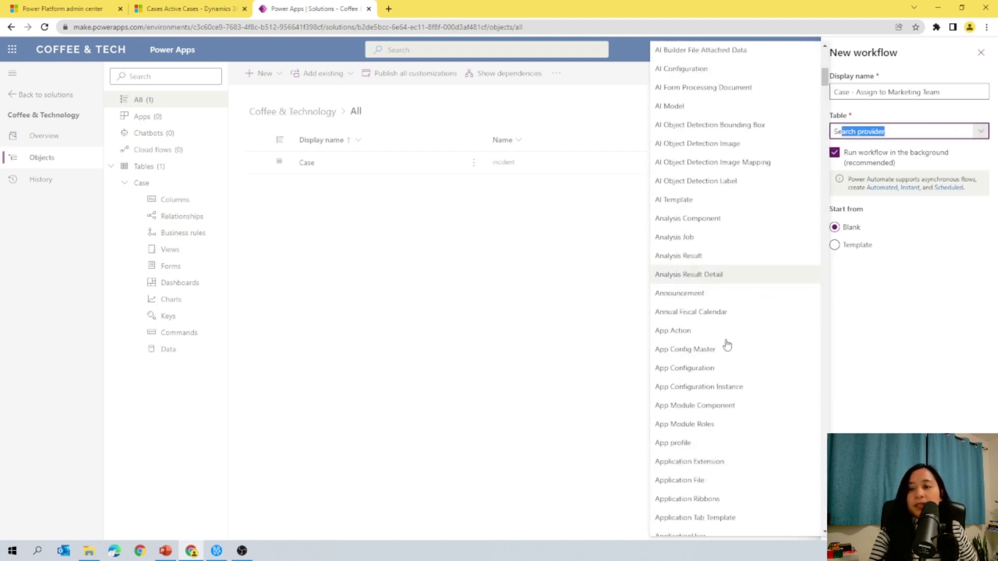
pyautogui.scroll(-5, 716, 390)
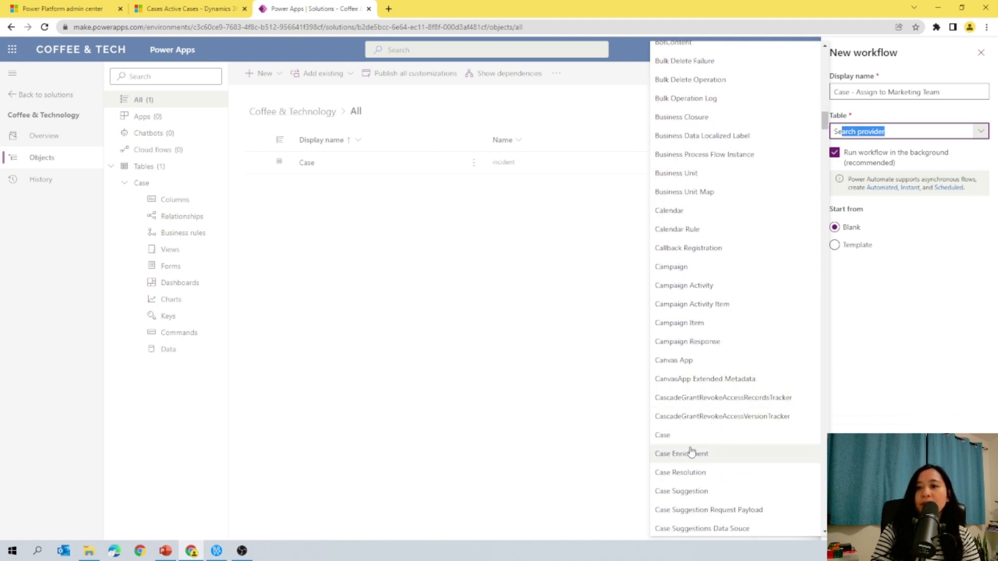
pyautogui.click(692, 438)
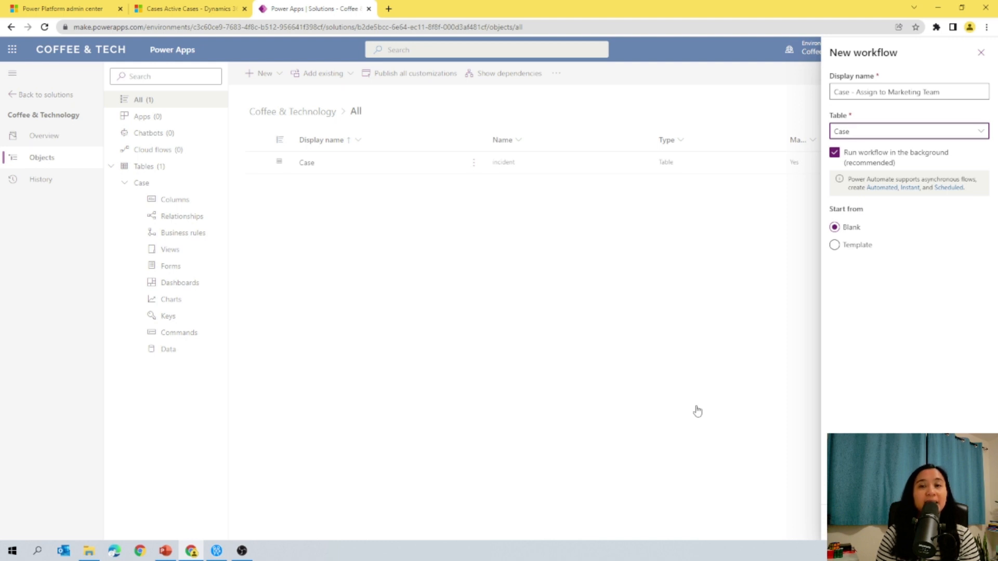
pyautogui.click(835, 153)
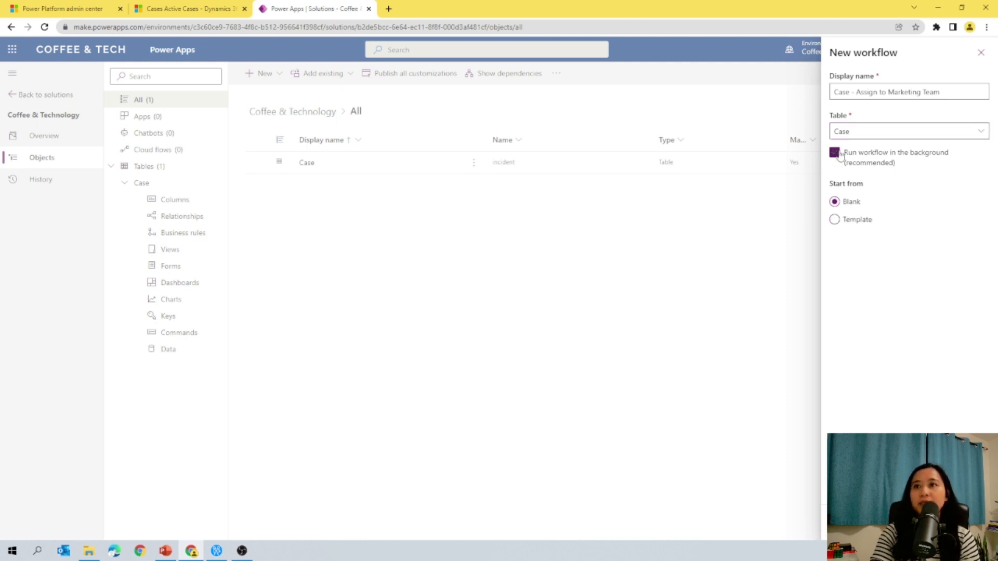
pyautogui.click(852, 523)
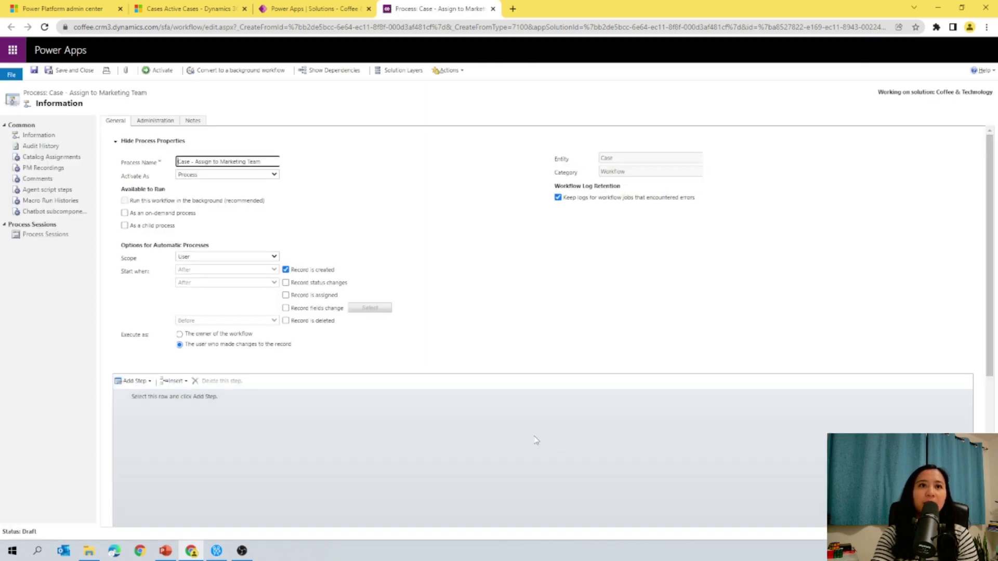
# Step: Set the workflow scope to Organization and trigger it when the Case Type field changes
pyautogui.click(229, 259)
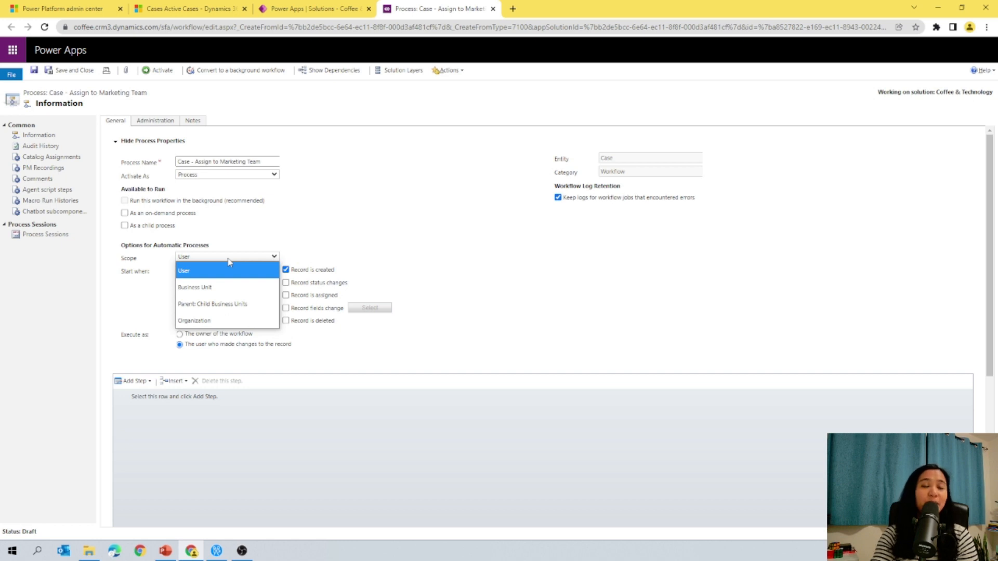
pyautogui.click(202, 320)
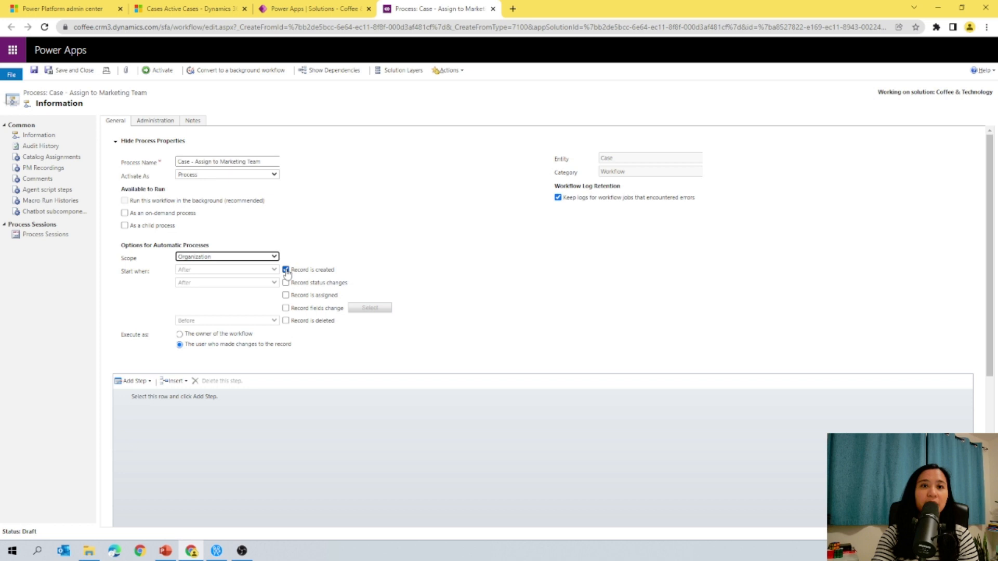
pyautogui.click(285, 309)
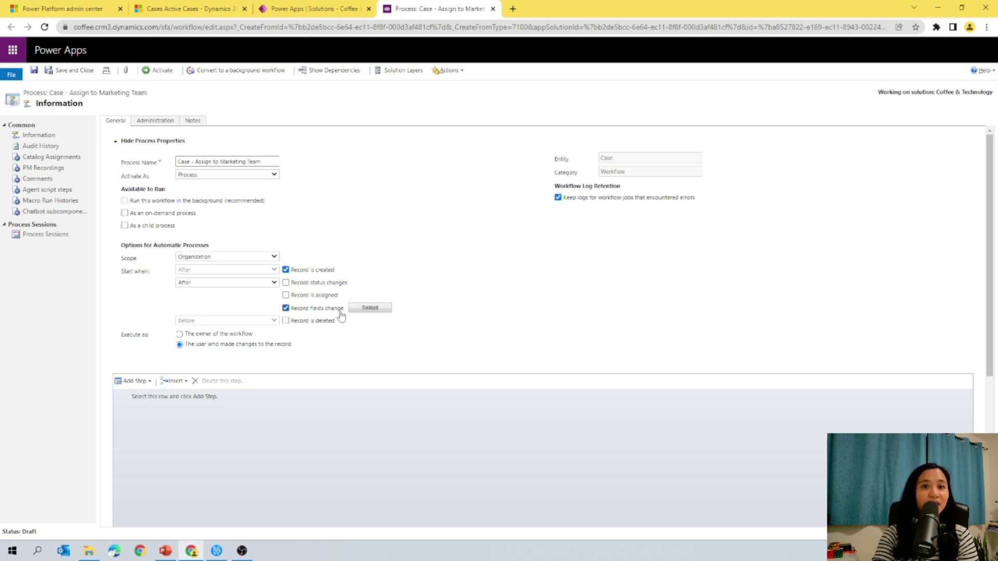
pyautogui.click(371, 309)
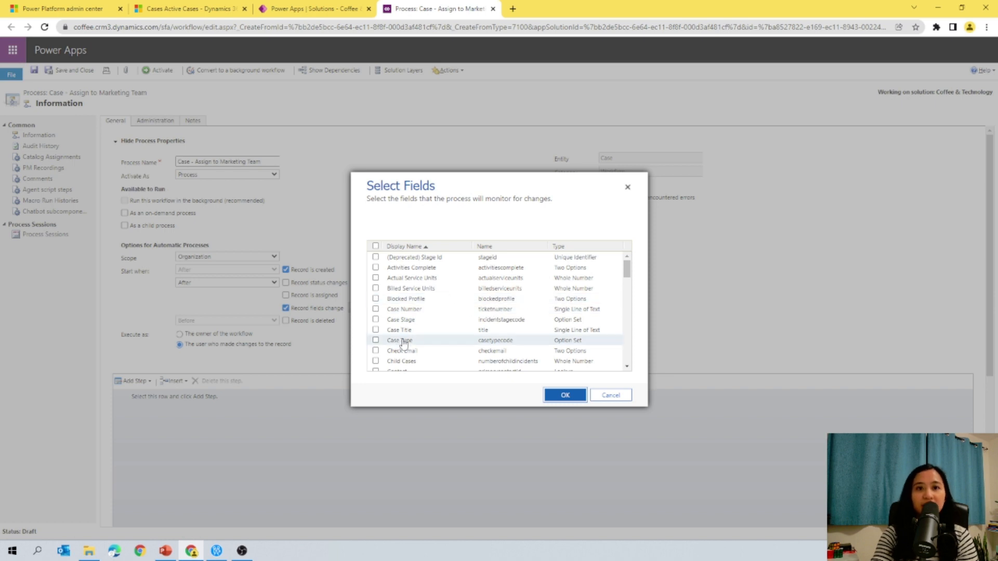
pyautogui.click(375, 342)
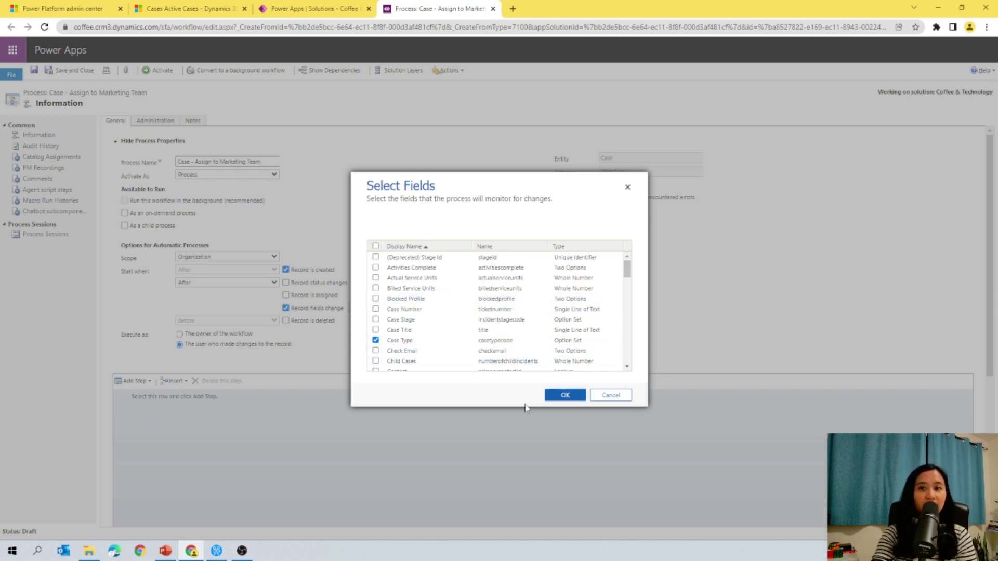
pyautogui.click(561, 400)
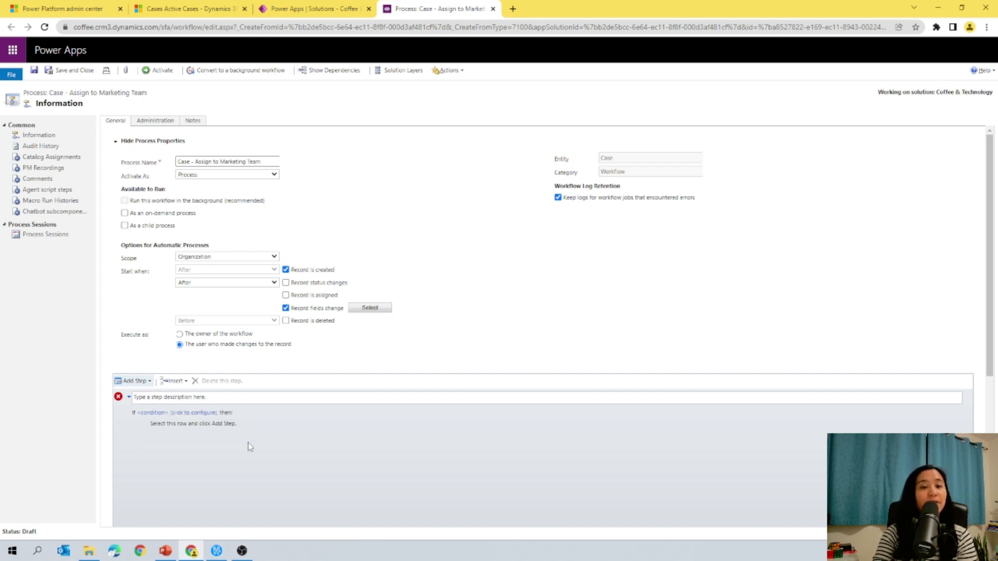
# Step: Define the condition so the workflow checks whether Case Type equals Marketing, then save and close it
pyautogui.click(182, 413)
pyautogui.click(237, 216)
pyautogui.click(307, 193)
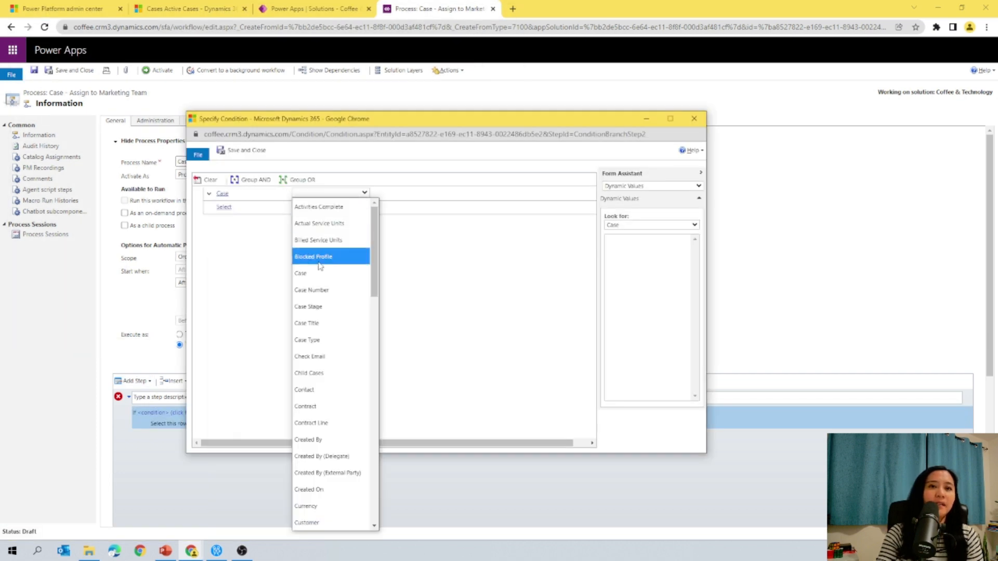
pyautogui.click(313, 323)
pyautogui.click(381, 193)
pyautogui.click(410, 207)
pyautogui.click(518, 194)
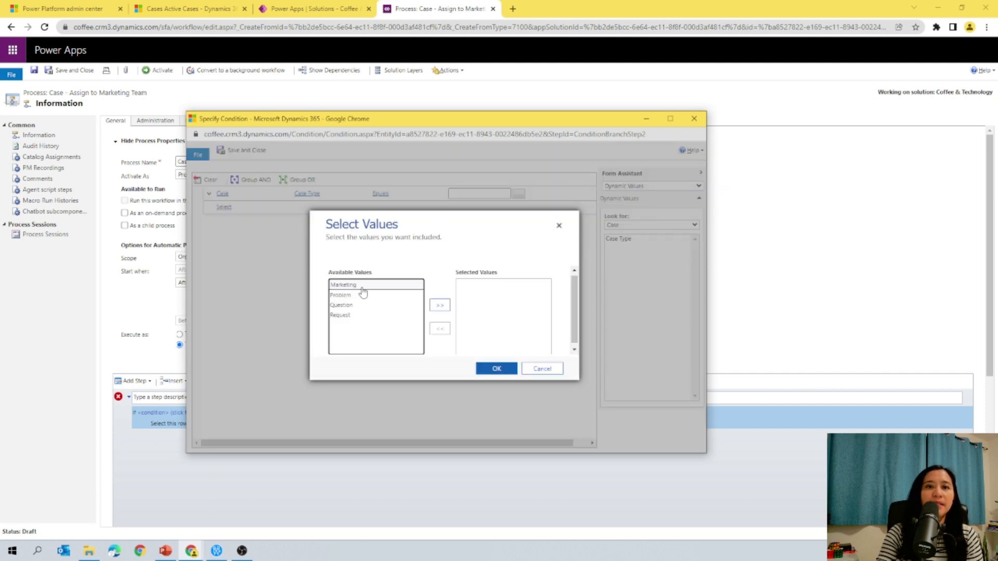
pyautogui.click(438, 311)
pyautogui.click(499, 369)
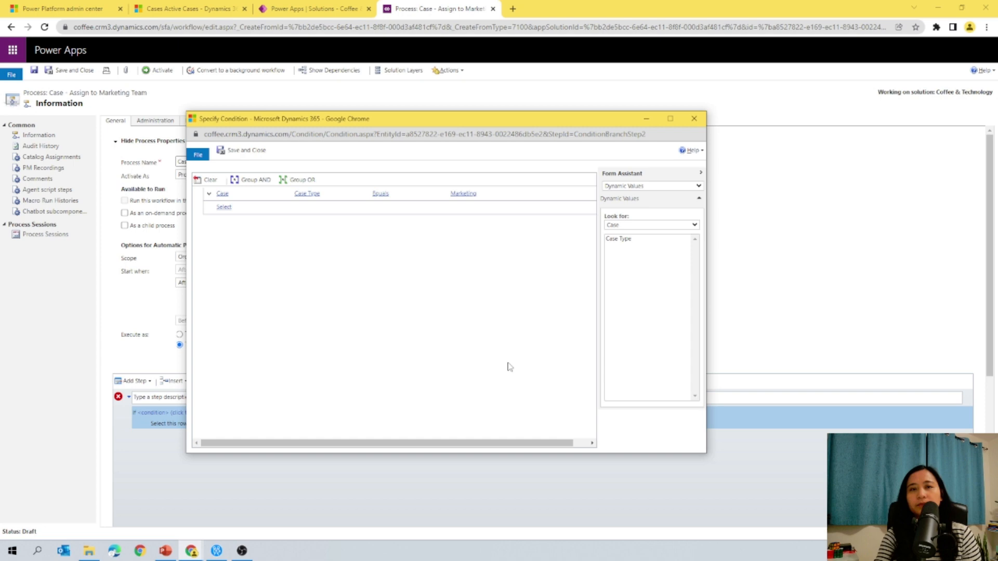
pyautogui.click(248, 151)
# Step: Add an Assign Record step under the condition that assigns the Case to the Marketing team
pyautogui.scroll(-2, 166, 454)
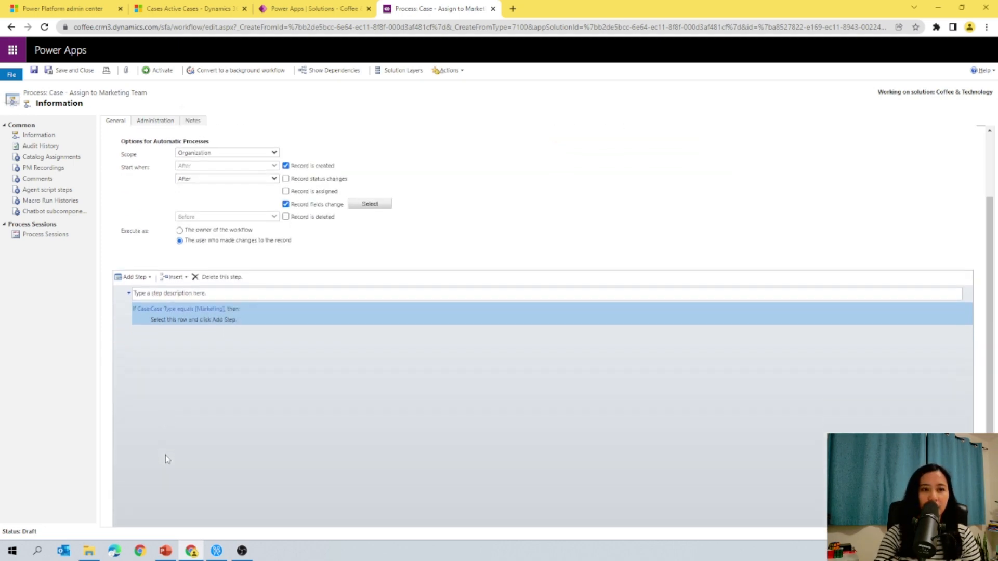
pyautogui.click(160, 321)
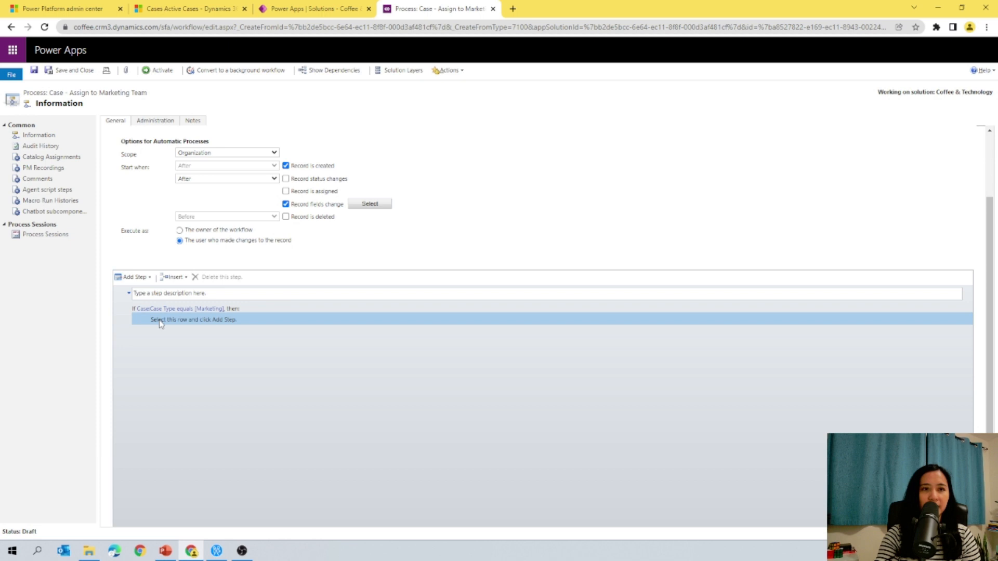
pyautogui.click(130, 277)
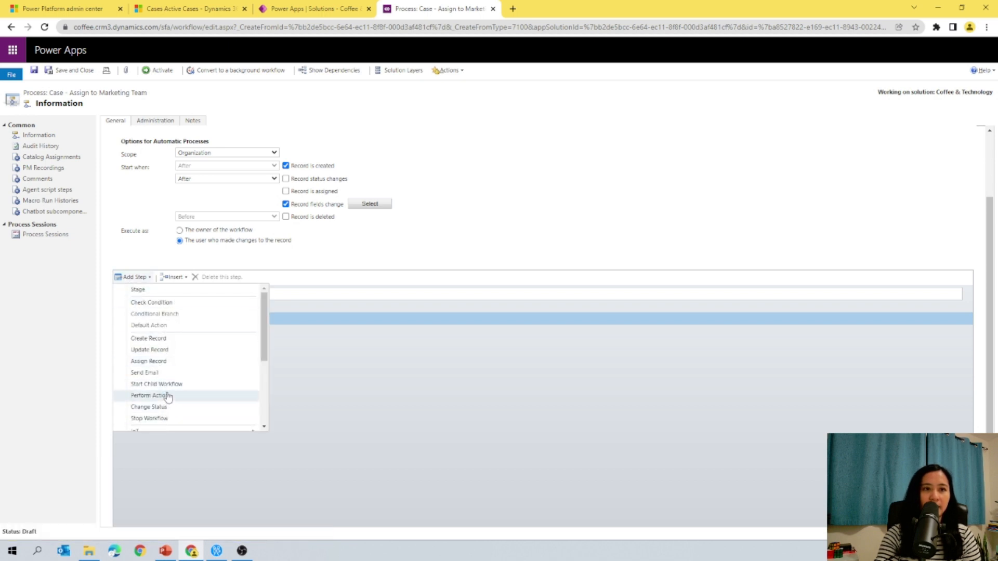
pyautogui.click(165, 363)
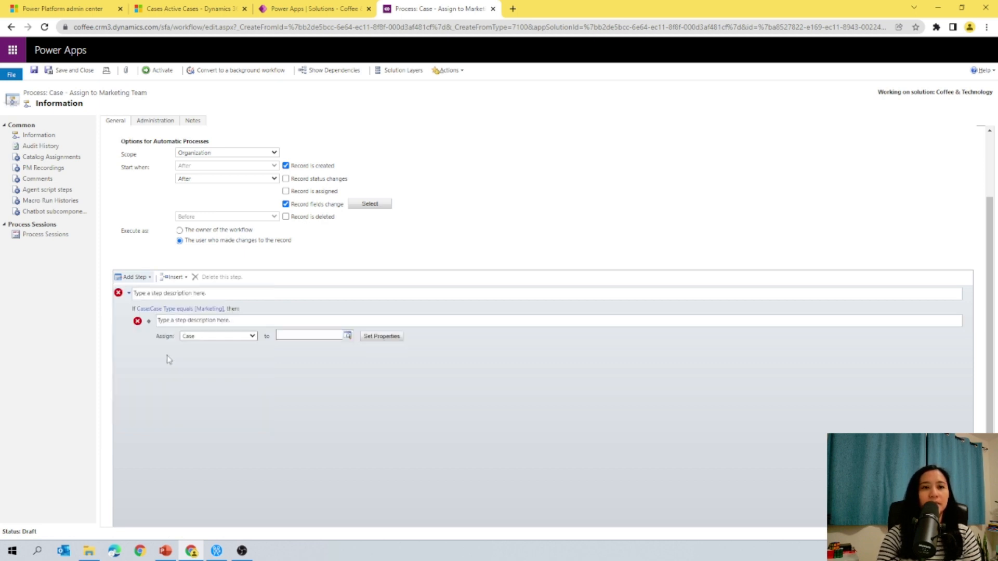
pyautogui.click(293, 336)
pyautogui.write('marketing')
pyautogui.click(305, 361)
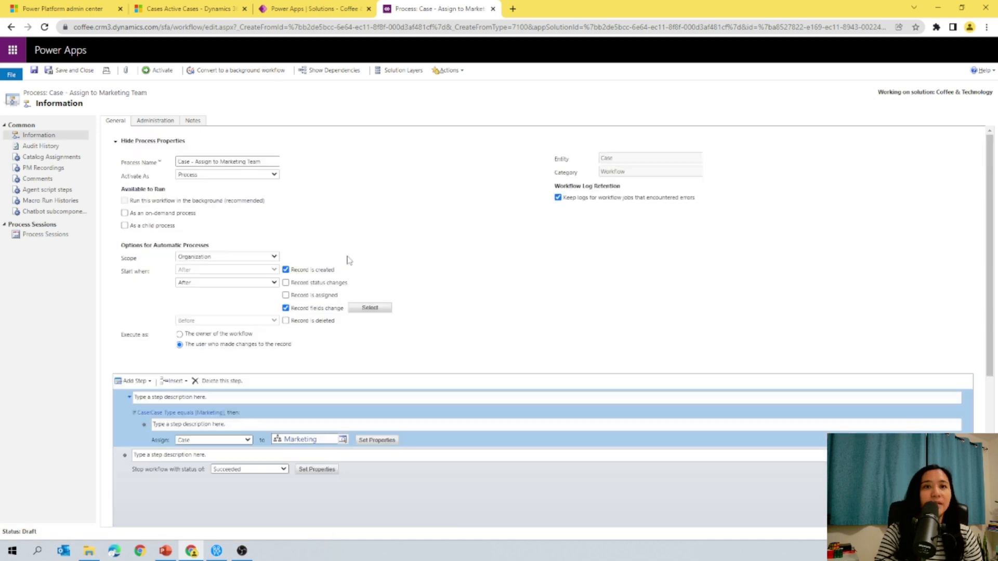
pyautogui.scroll(-2, 375, 228)
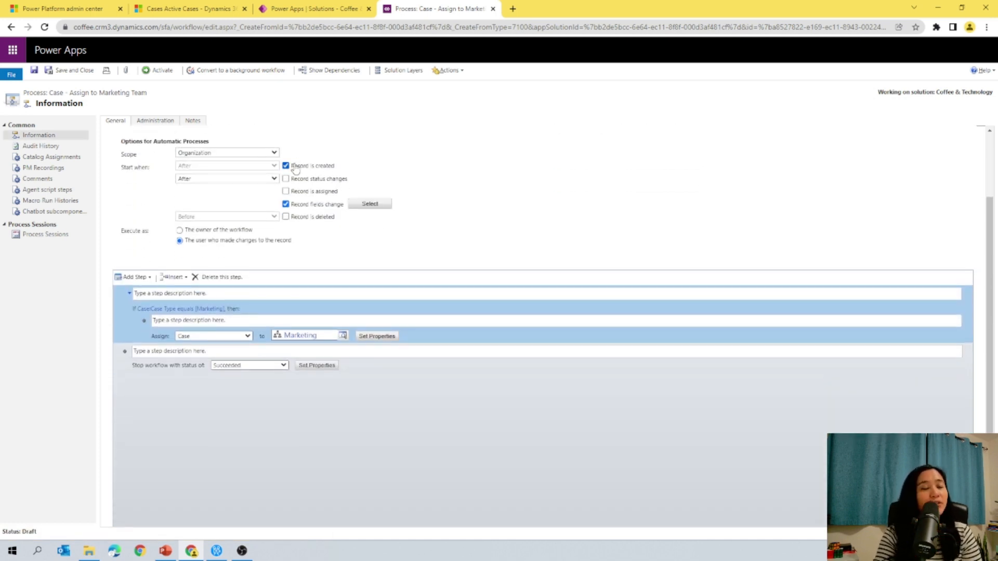
pyautogui.scroll(2, 283, 161)
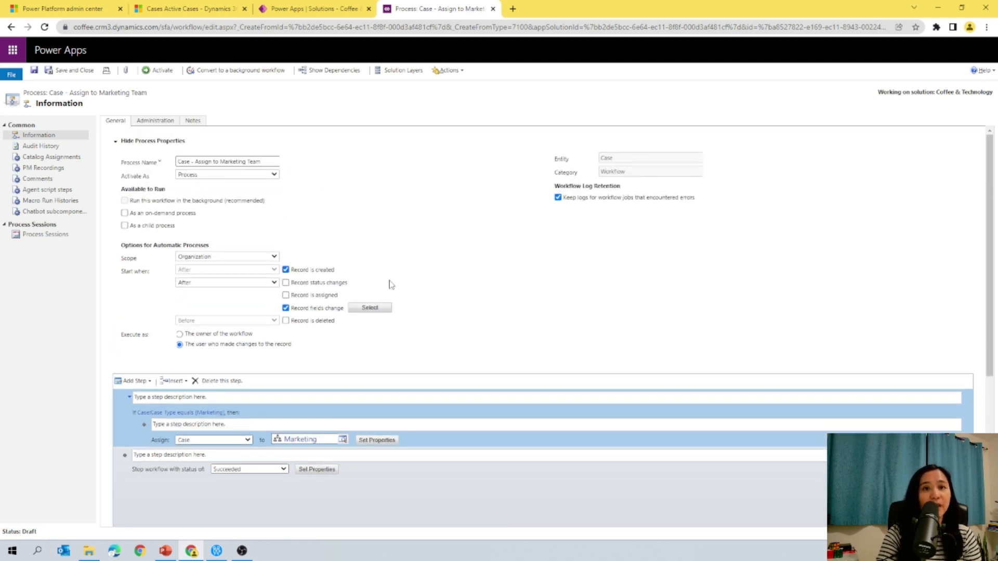
# Step: Activate the Case - Assign to Marketing Team workflow and confirm the activation
pyautogui.scroll(-1, 318, 313)
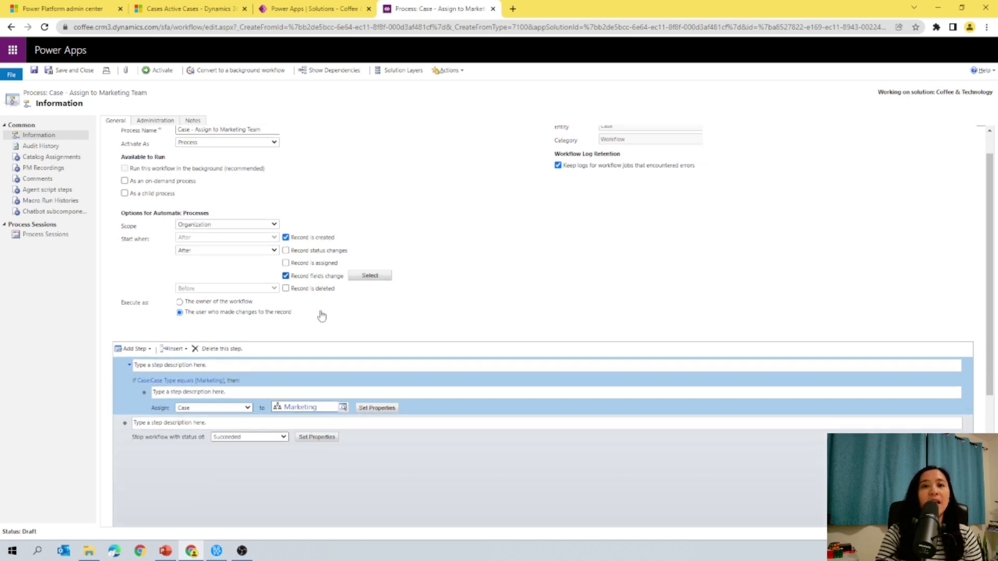
pyautogui.scroll(-2, 322, 315)
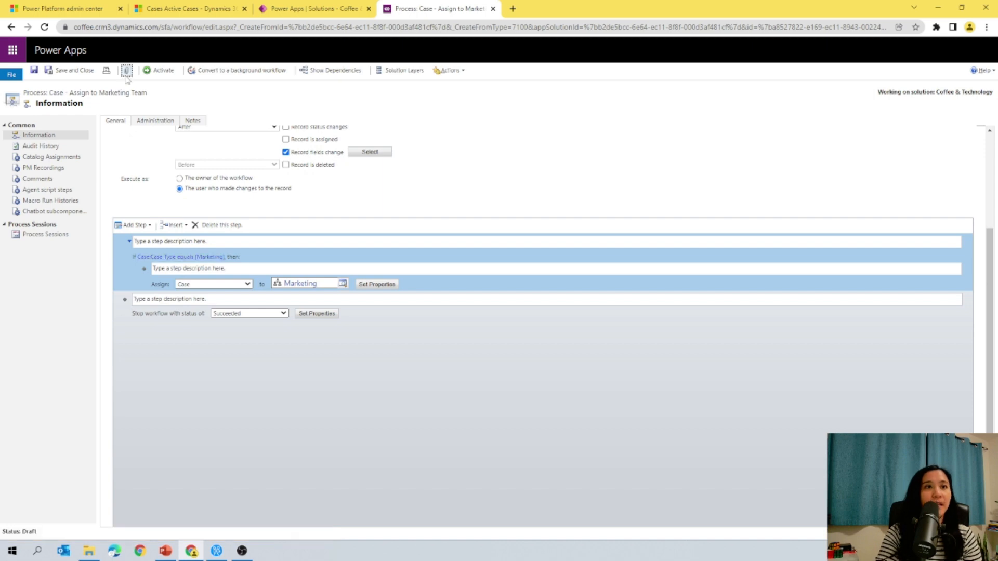
pyautogui.click(158, 70)
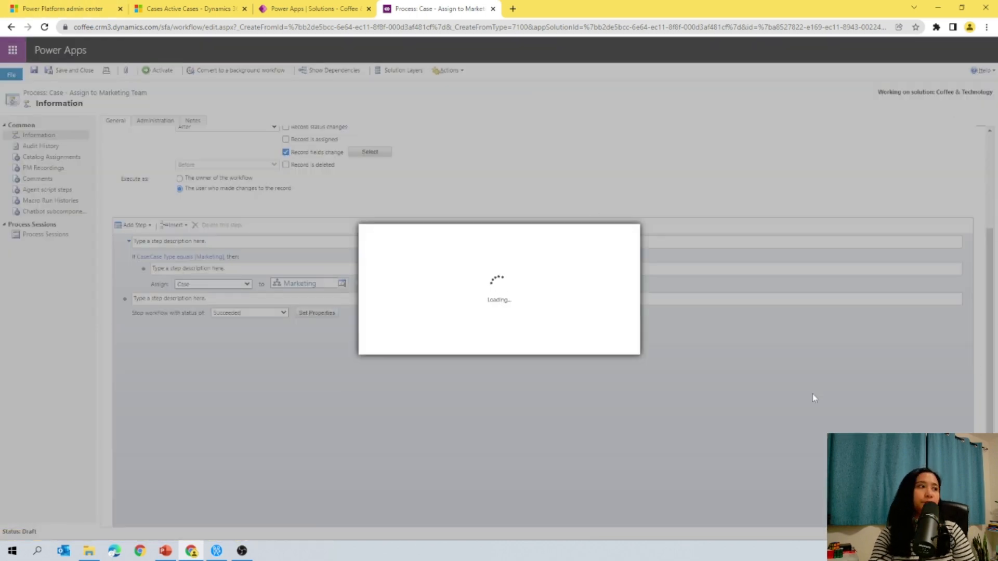
pyautogui.click(564, 347)
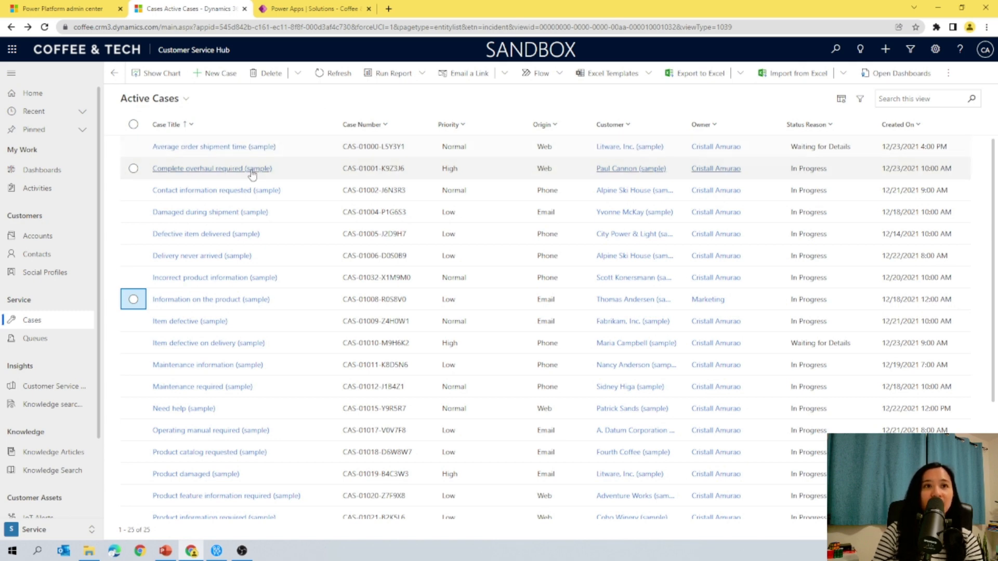
# Step: Set the Contact information requested case's type to Marketing, then save and close the case
pyautogui.click(172, 196)
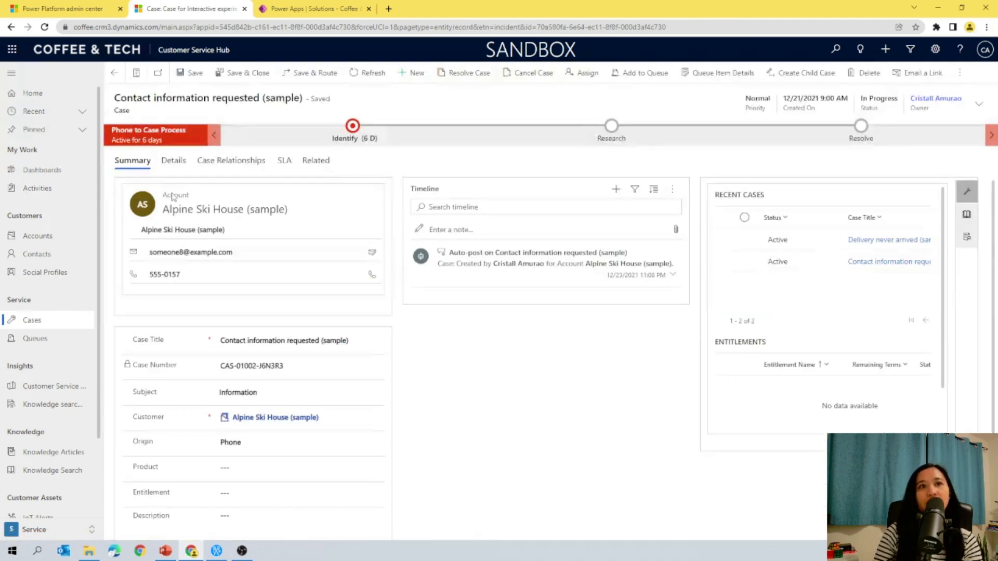
pyautogui.click(184, 164)
pyautogui.click(562, 209)
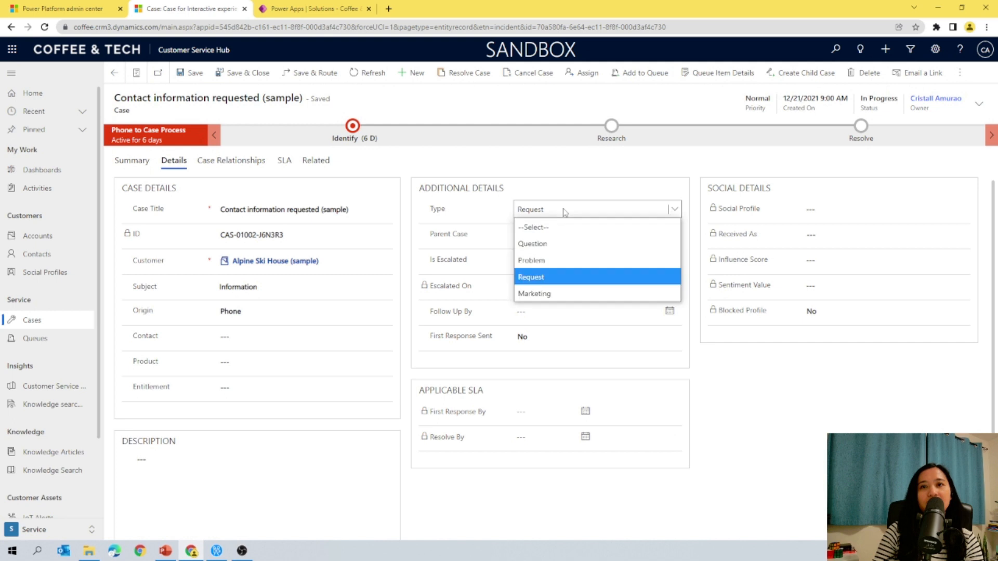
pyautogui.click(544, 300)
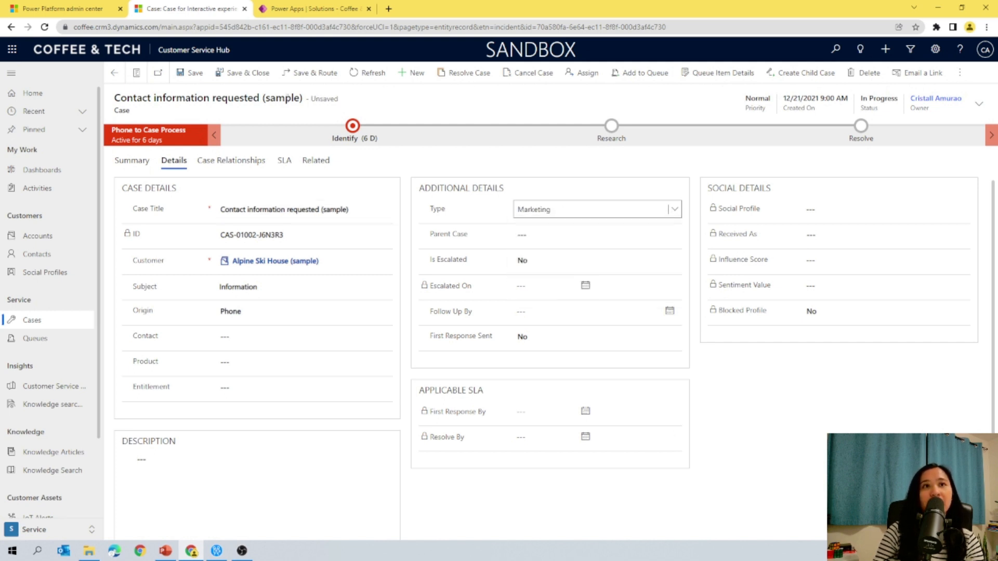
pyautogui.click(247, 82)
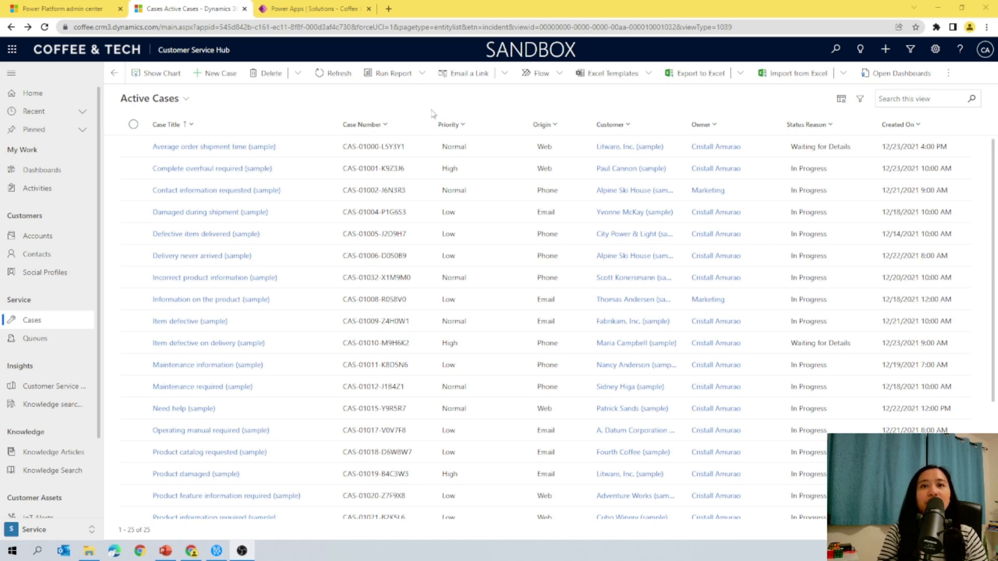
# Step: In the environment's user settings, assign the [CT] - Sales Representative security role to the Sales Agent user
pyautogui.click(71, 10)
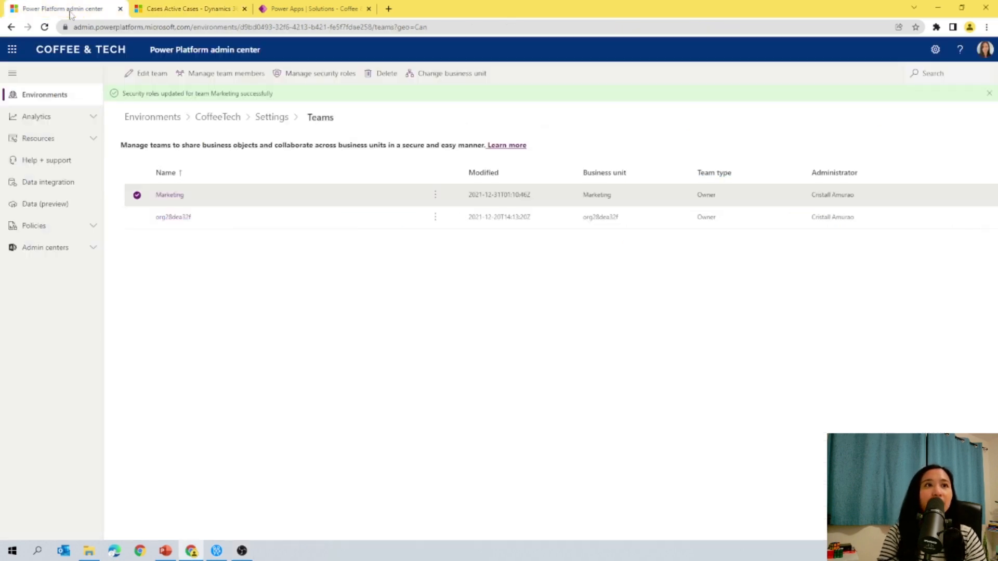
pyautogui.click(268, 118)
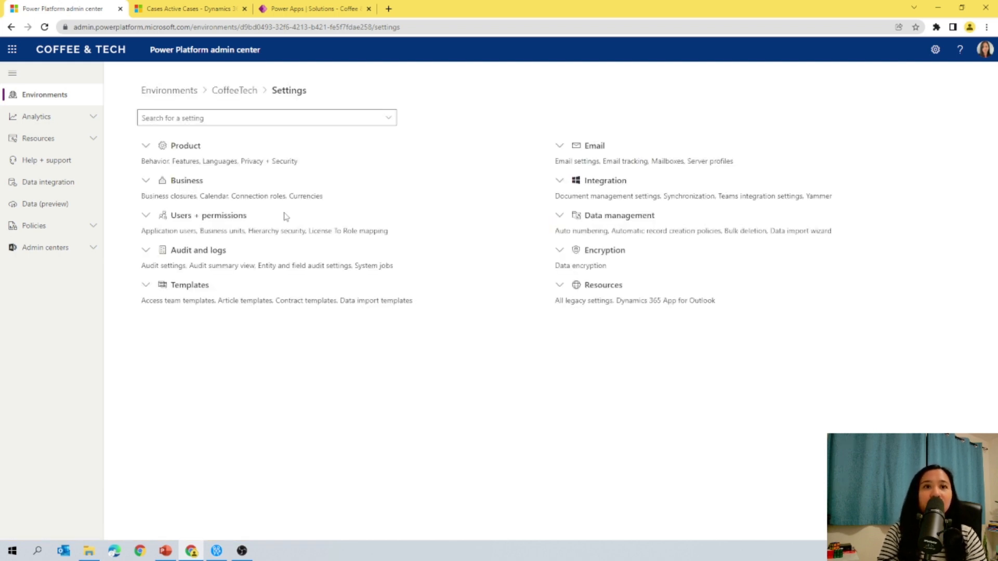
pyautogui.click(142, 222)
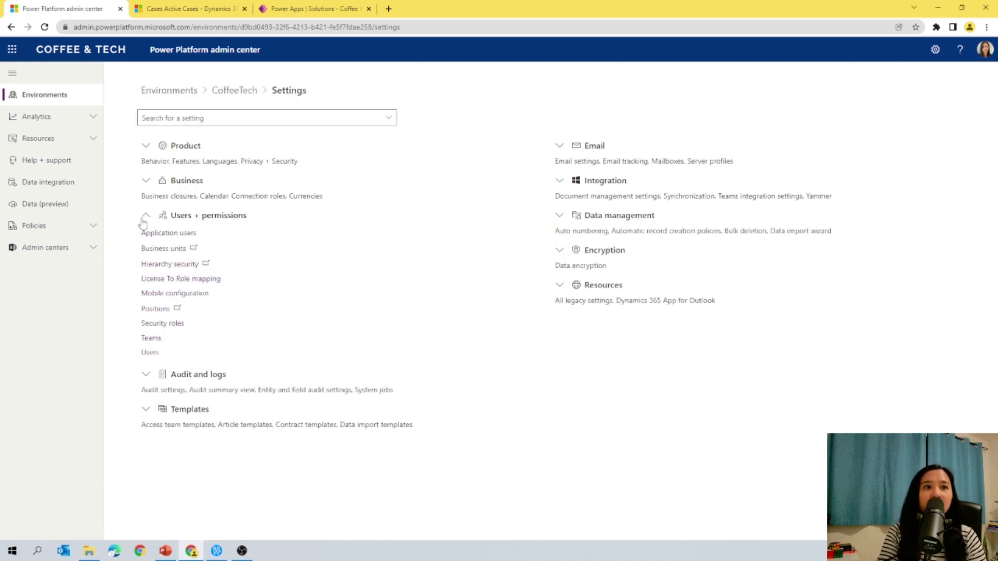
pyautogui.click(150, 355)
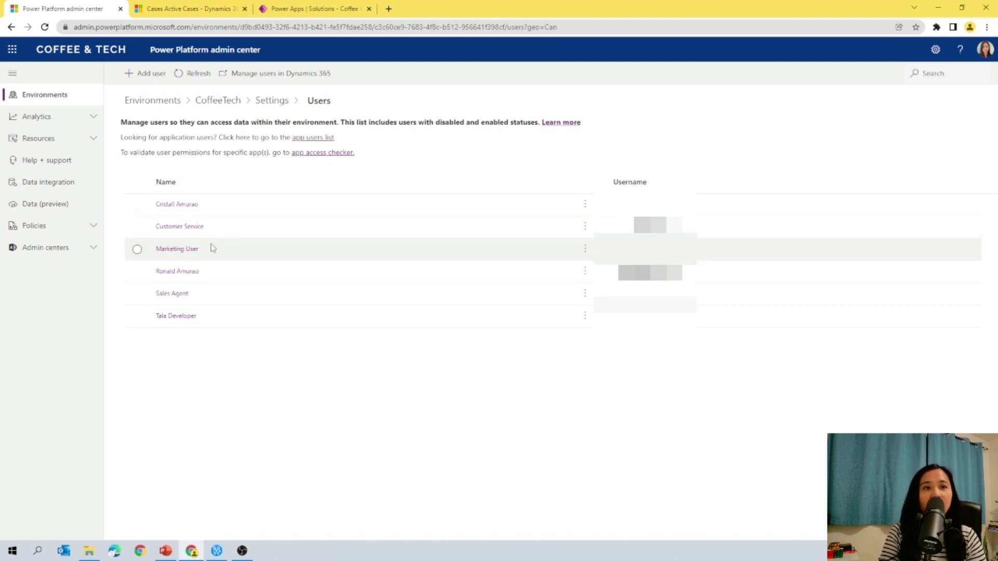
pyautogui.click(209, 301)
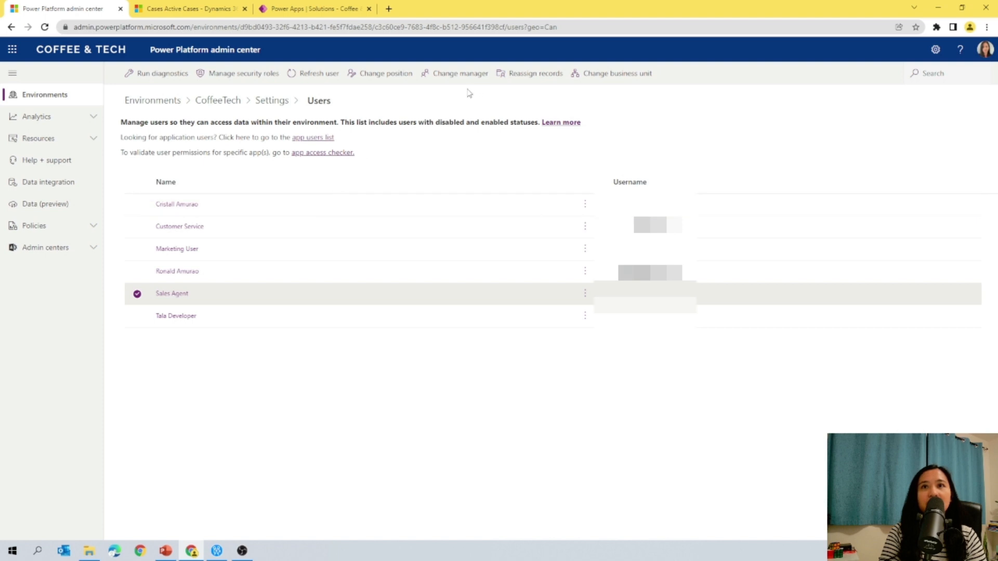
pyautogui.click(257, 77)
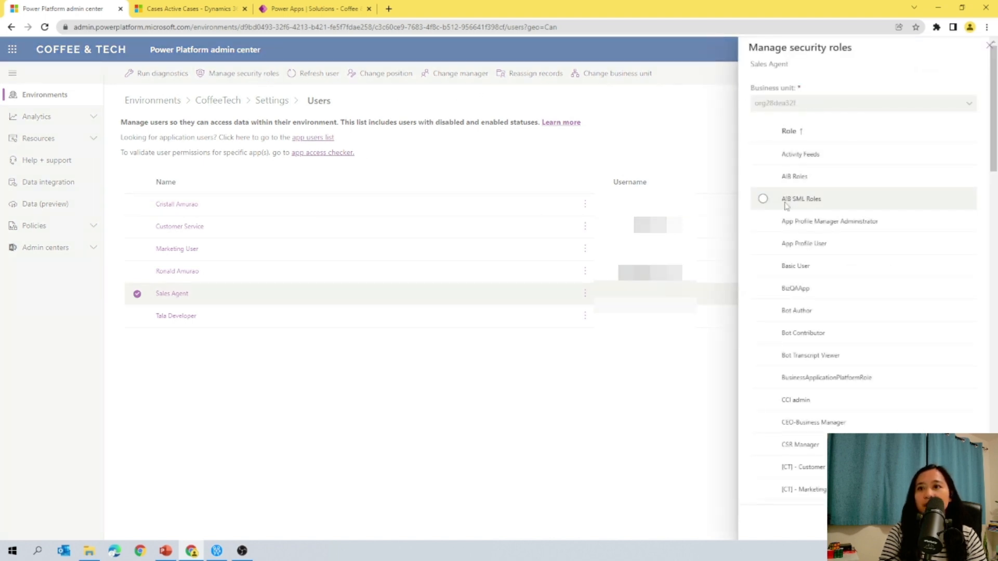
pyautogui.scroll(-3, 769, 351)
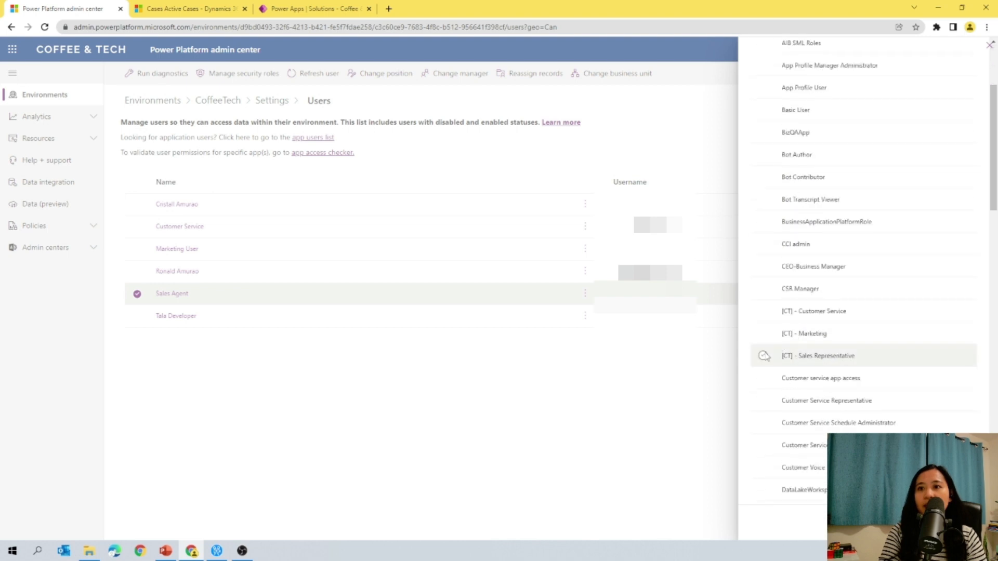
pyautogui.click(764, 357)
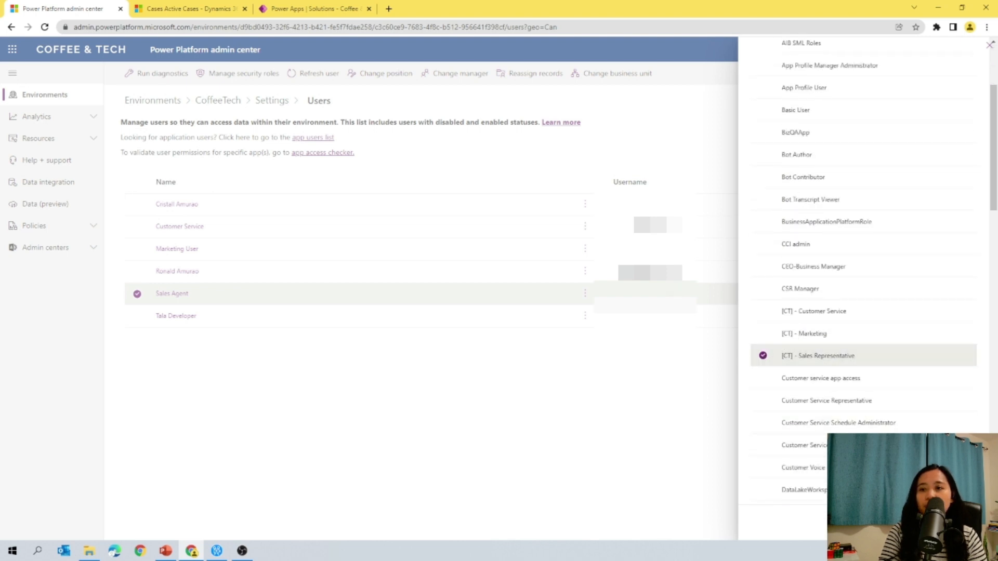
pyautogui.click(904, 522)
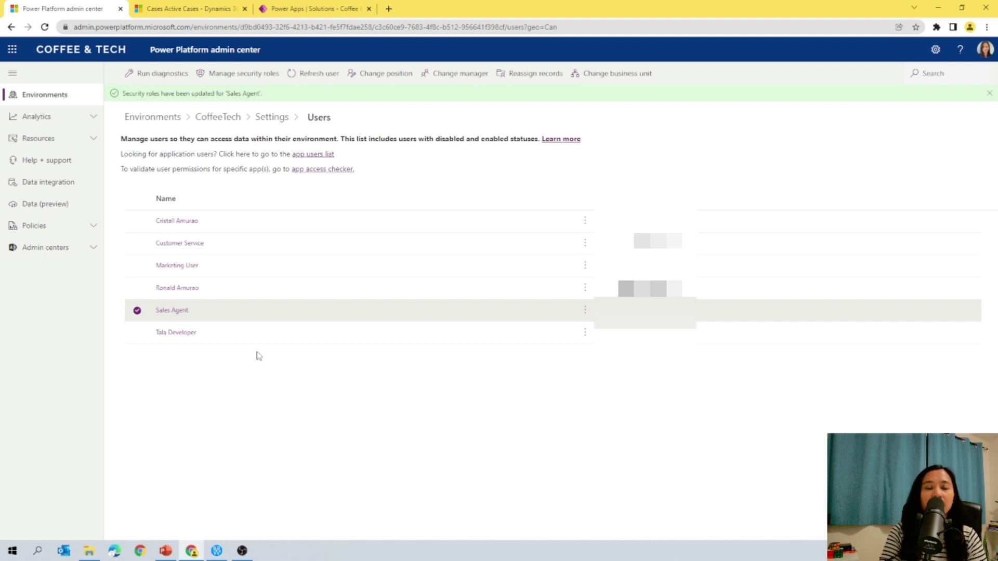
# Step: Assign the [CT] - Customer Service security role to the Customer Service user
pyautogui.click(138, 243)
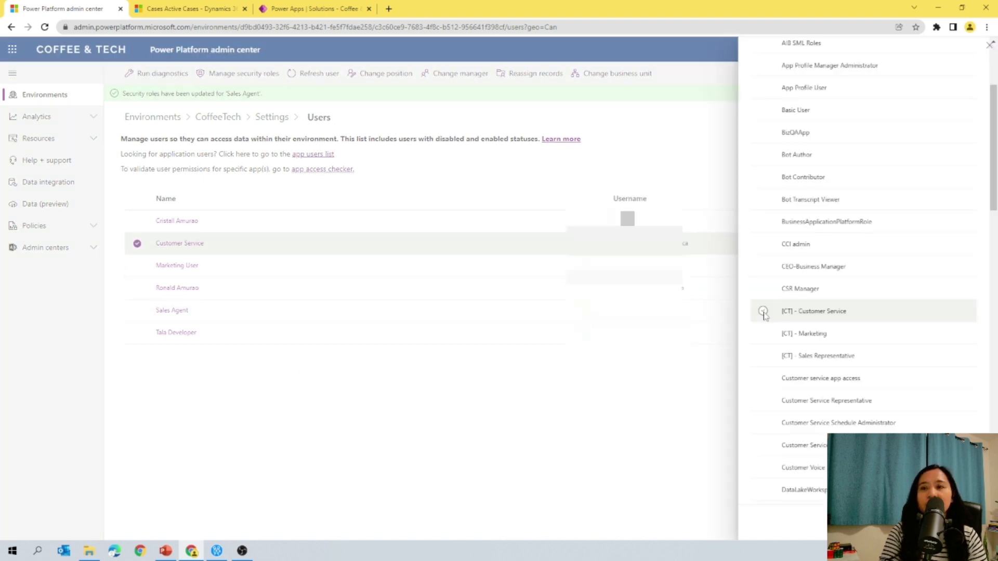
pyautogui.click(763, 311)
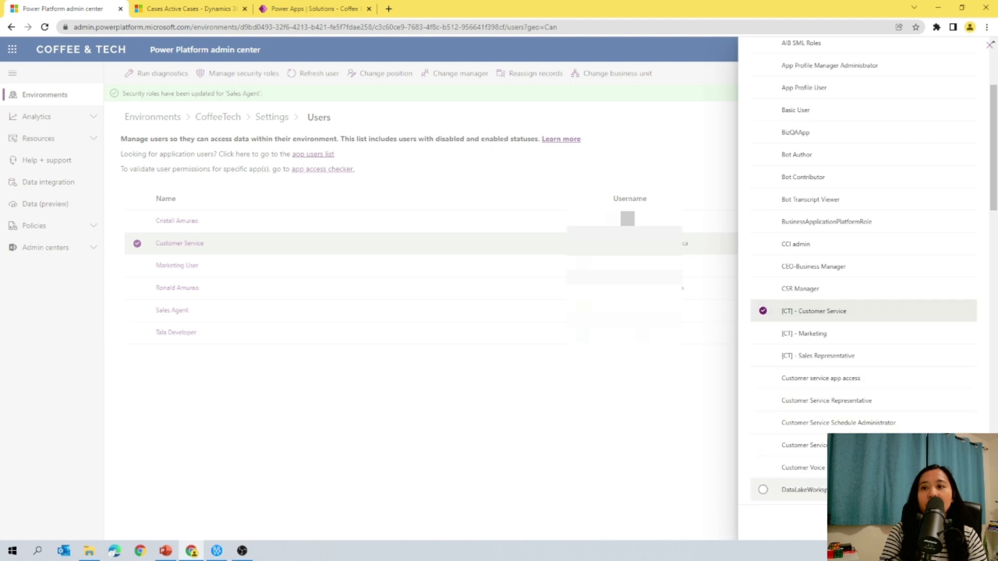
pyautogui.click(912, 523)
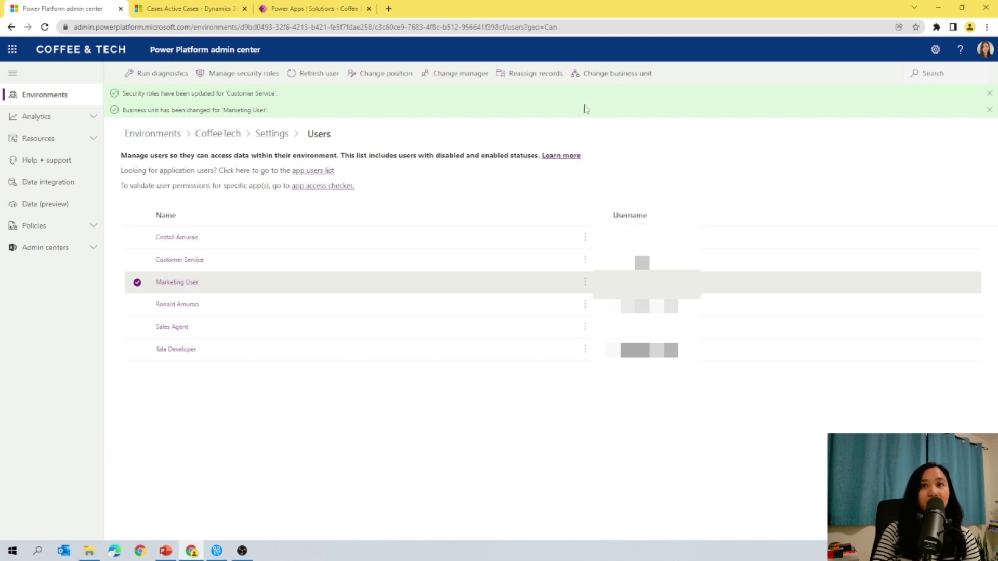
# Step: Change the Marketing User's business unit to Marketing
pyautogui.click(606, 83)
pyautogui.click(781, 187)
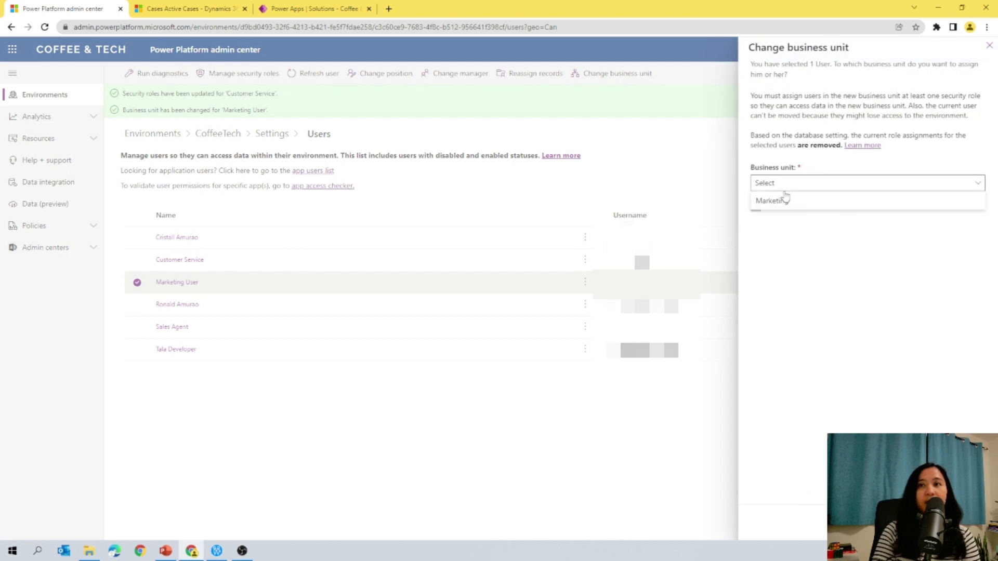
pyautogui.click(788, 206)
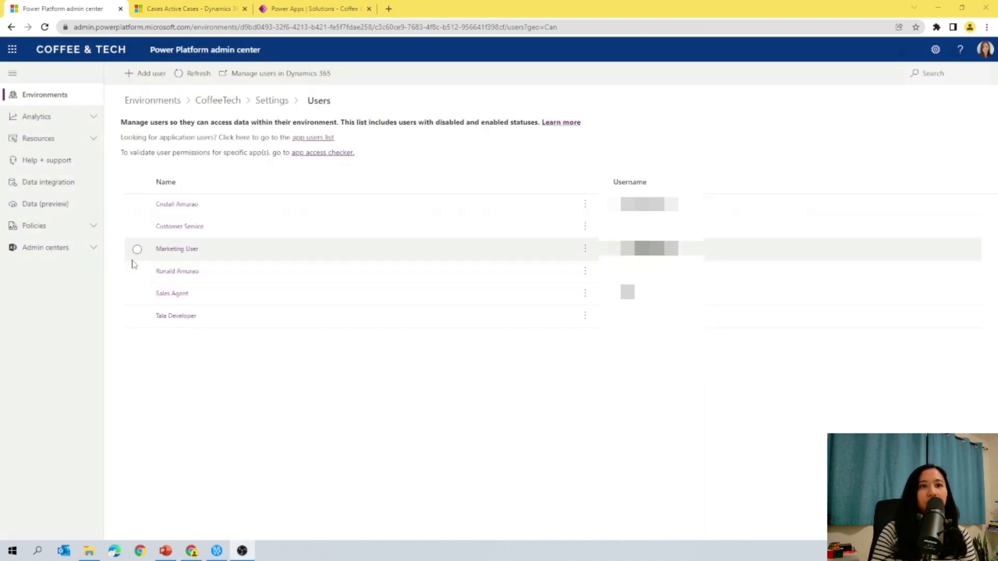
pyautogui.click(135, 253)
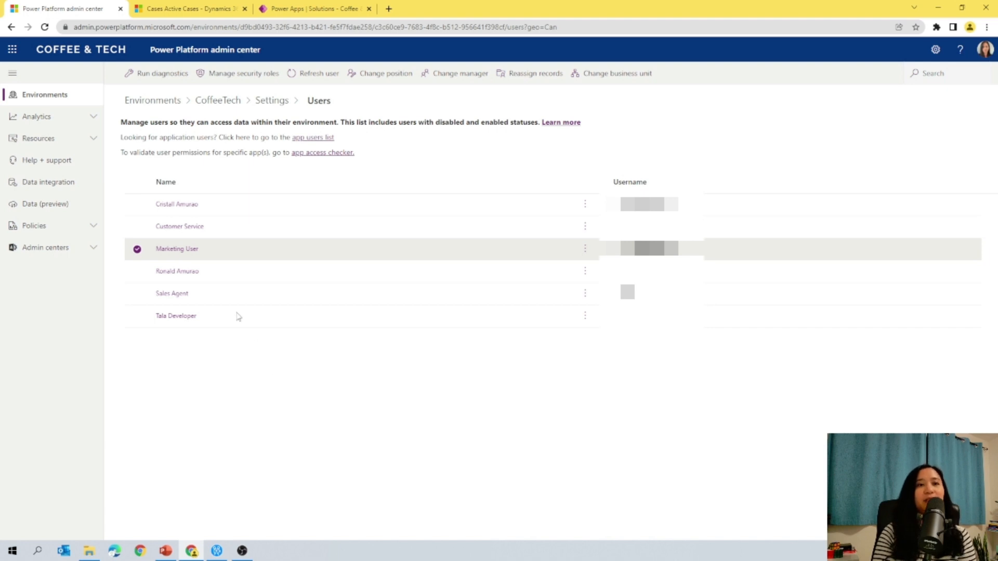
pyautogui.click(137, 249)
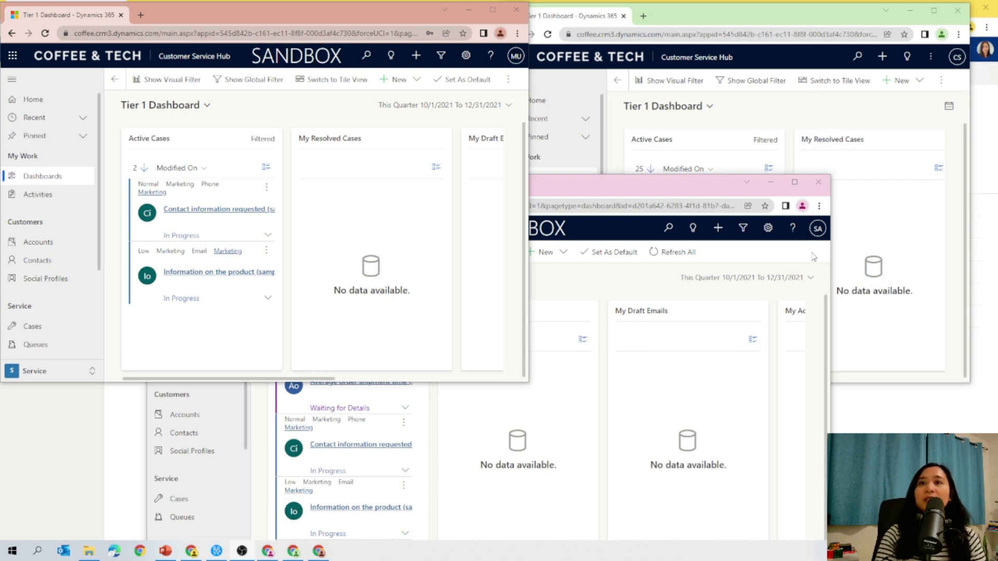
# Step: In the Customer Service user's window, open the Average order shipment time case from the Active Cases view
pyautogui.click(814, 117)
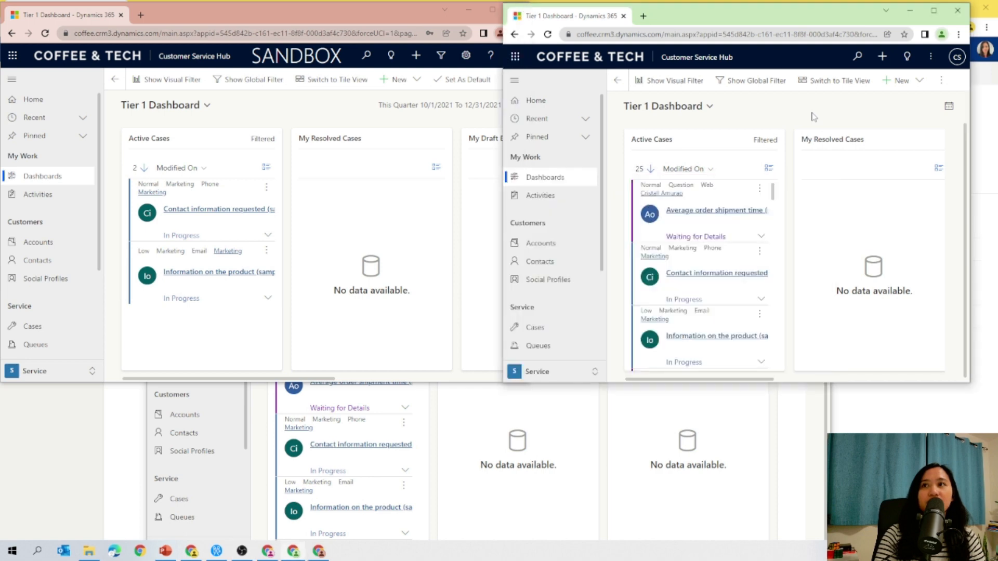
pyautogui.doubleClick(809, 20)
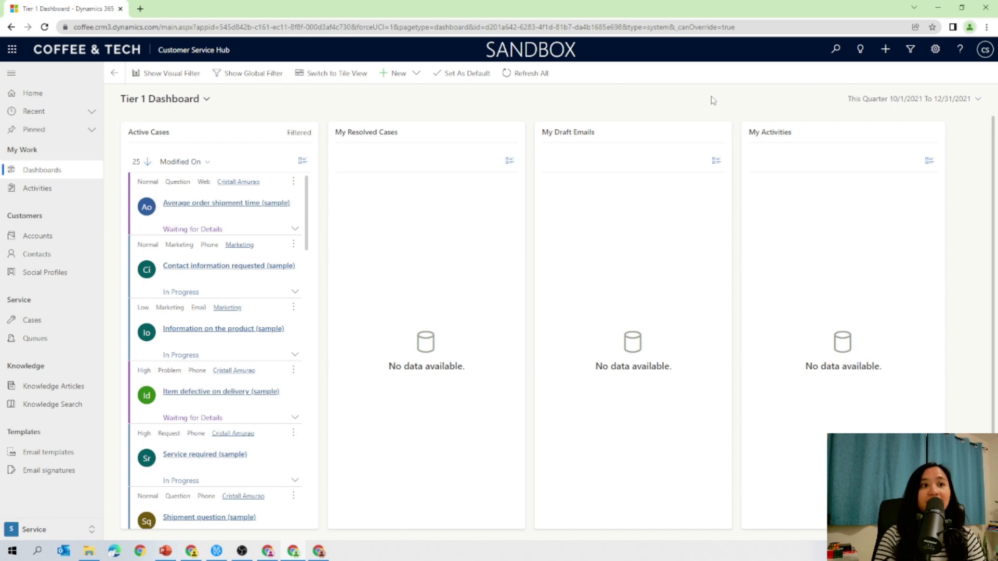
pyautogui.click(39, 325)
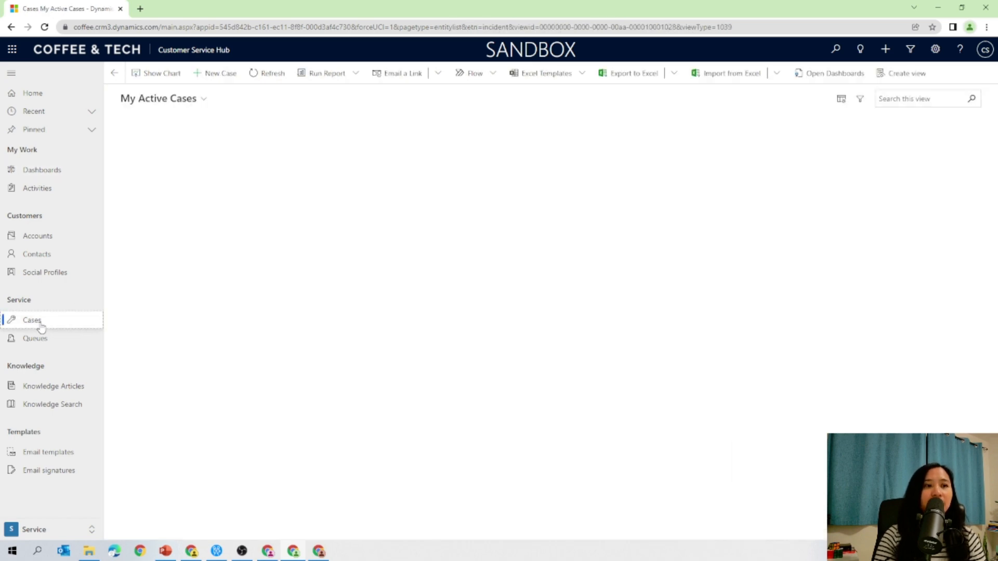
pyautogui.click(193, 105)
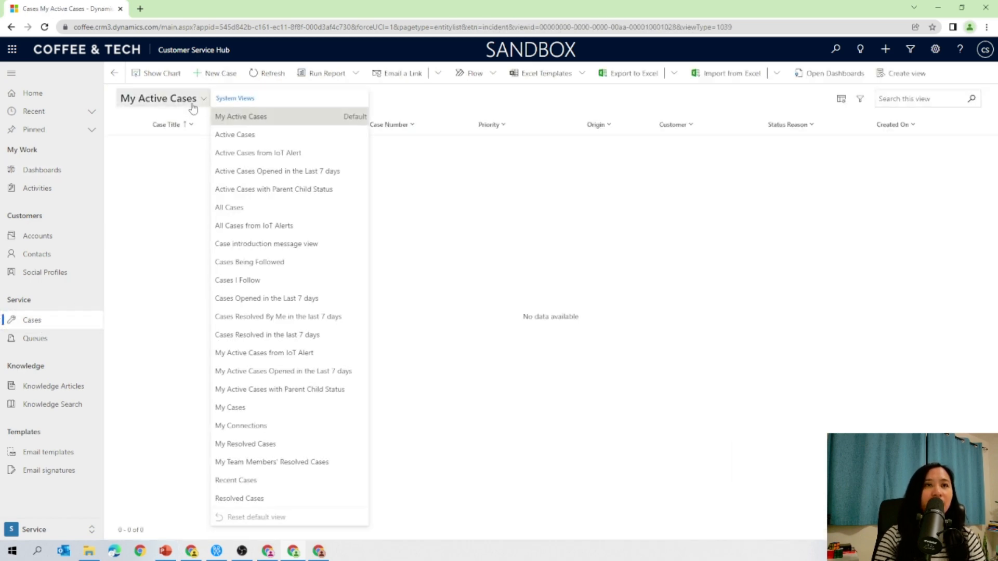
pyautogui.click(237, 136)
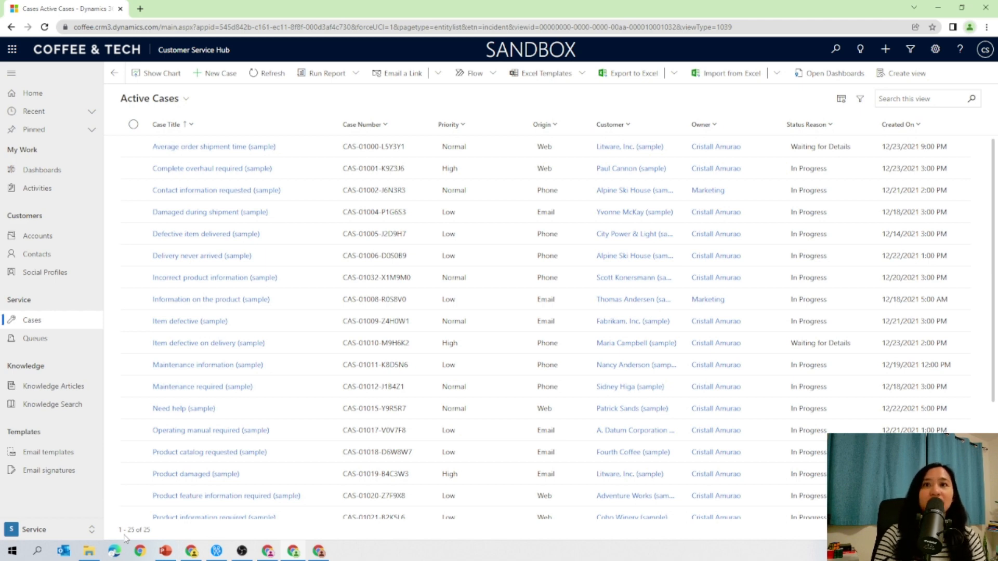
pyautogui.click(230, 147)
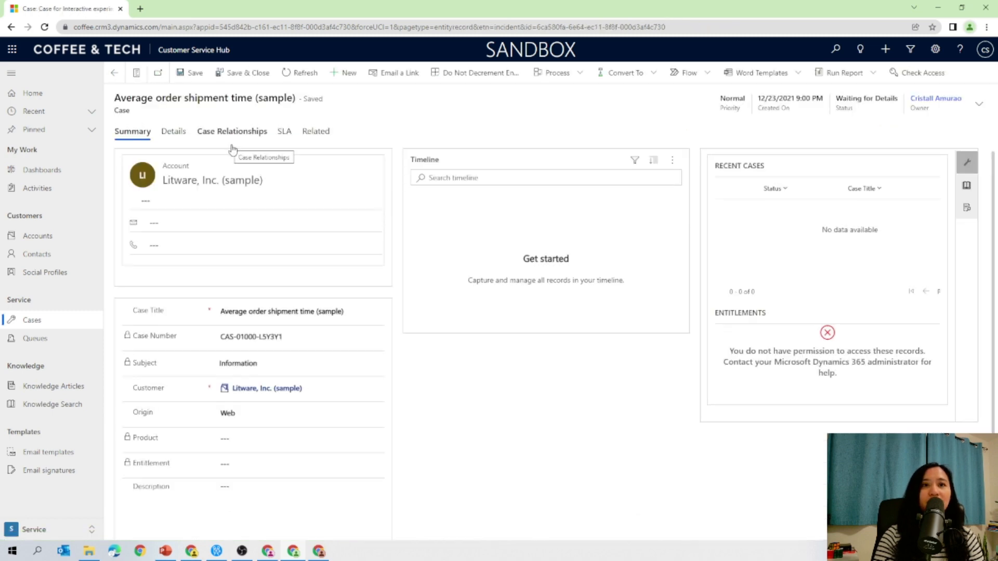
# Step: Remove "(sample)" from the case title and save the case
pyautogui.click(346, 314)
pyautogui.moveTo(355, 313); pyautogui.dragTo(314, 314)
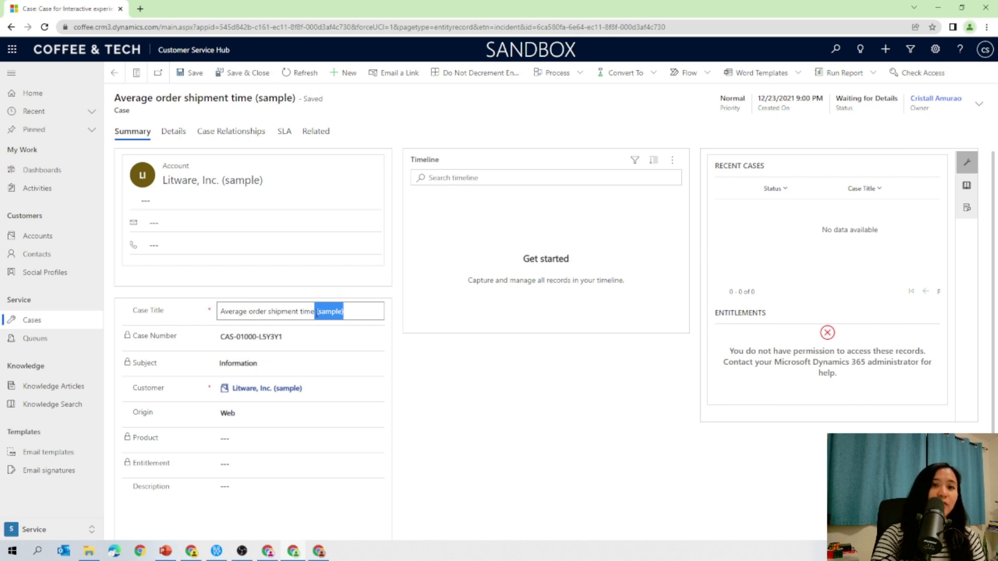
pyautogui.press('BackSpace')
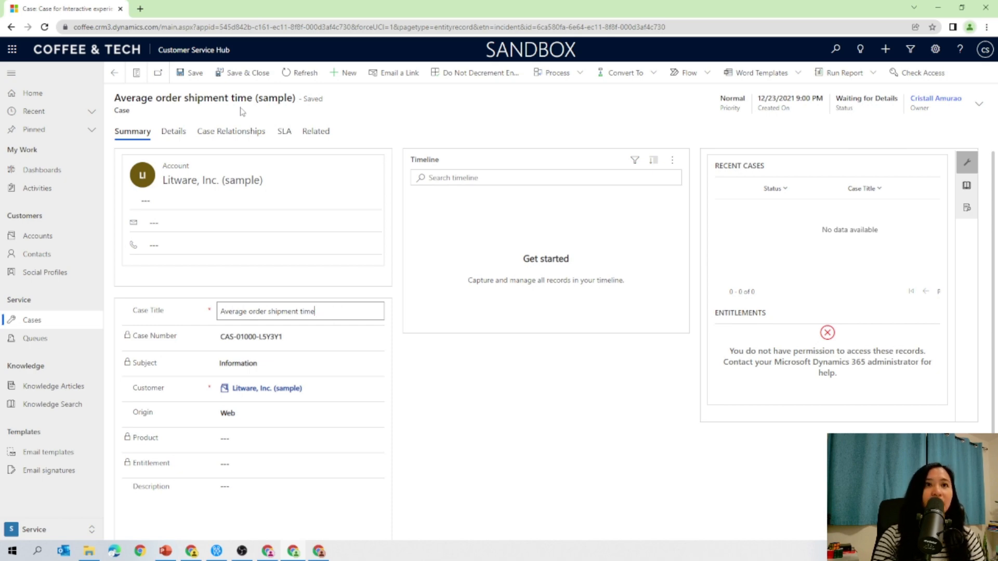
pyautogui.click(197, 73)
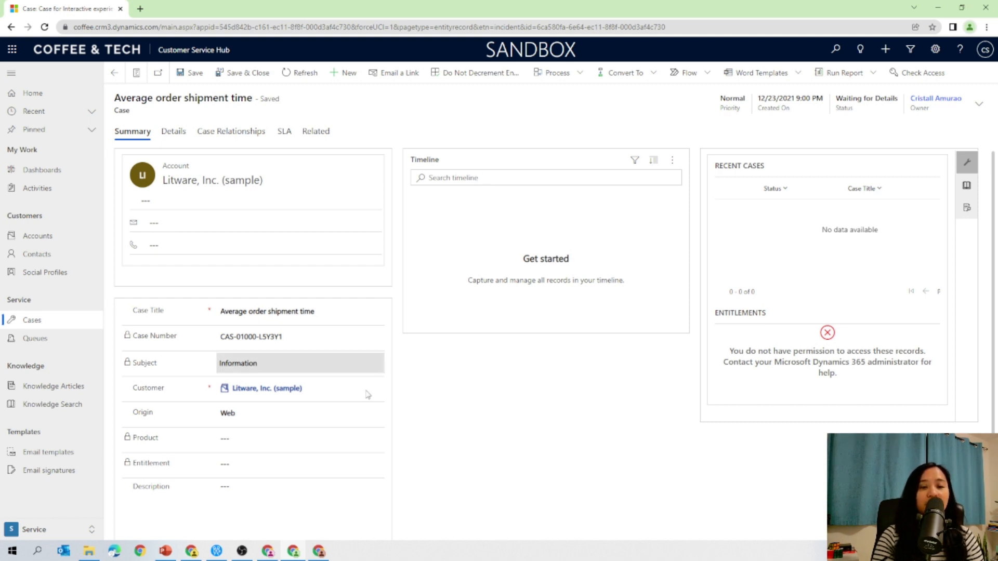
# Step: Bring up the Marketing User's and Sales Agent's browser windows to compare their case dashboards
pyautogui.click(315, 555)
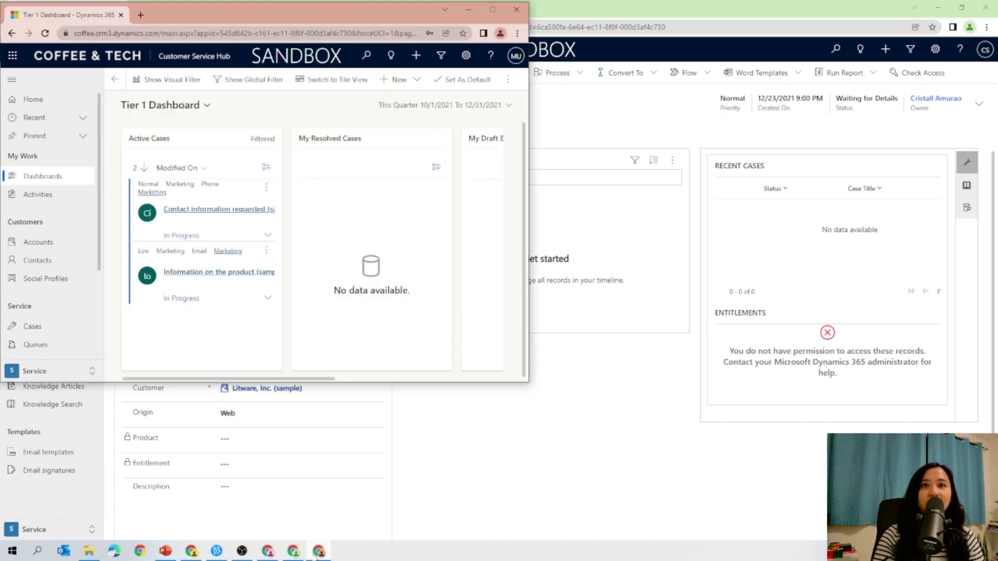
pyautogui.click(271, 554)
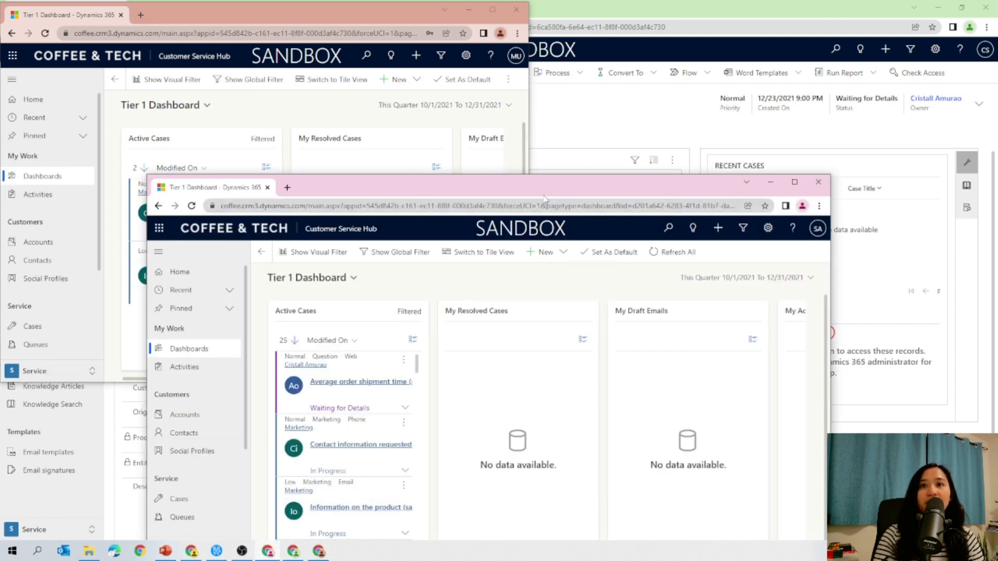
# Step: In the Sales Agent's window, open the Average order shipment time case from the Active Cases view and check its read-only notice
pyautogui.doubleClick(547, 189)
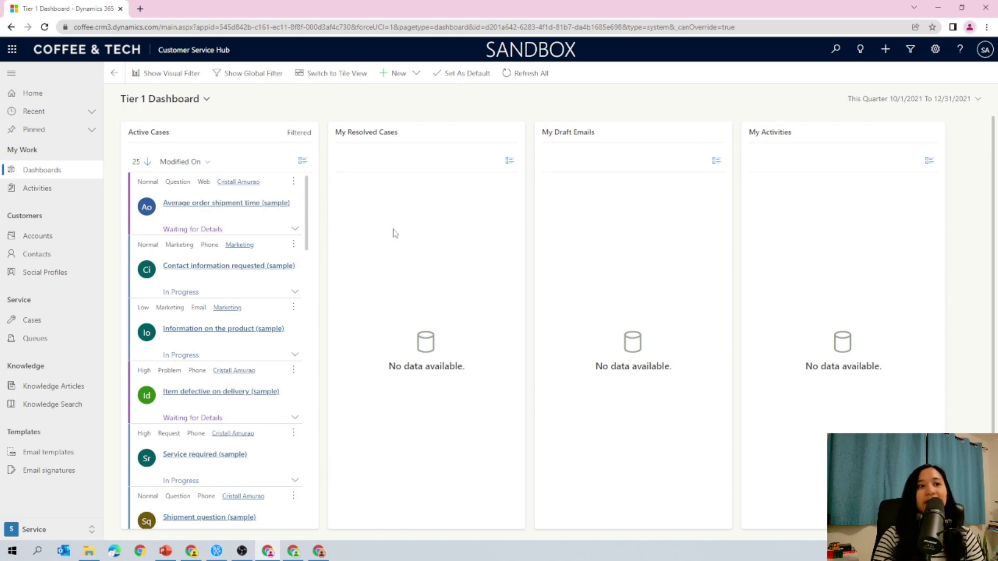
pyautogui.click(63, 322)
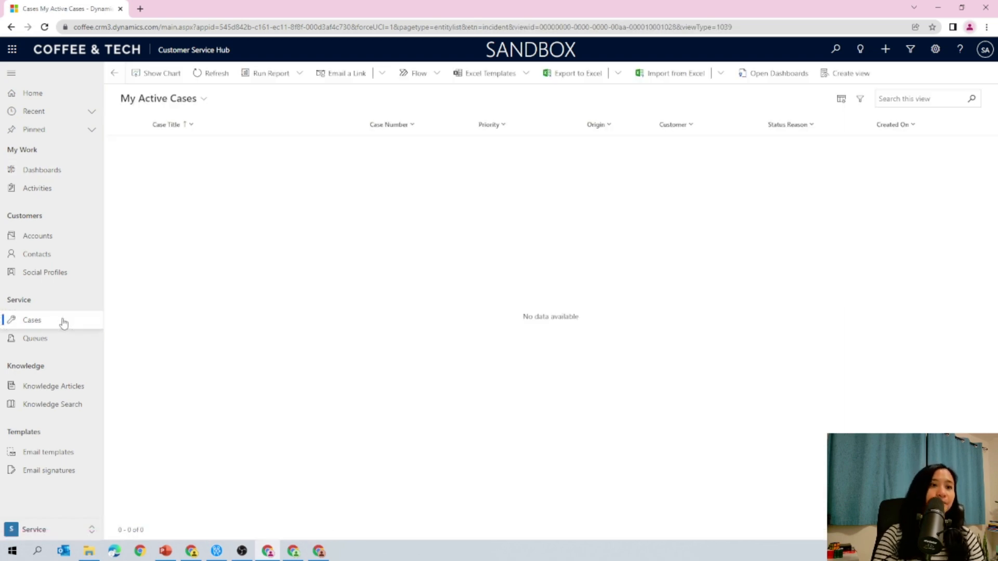
pyautogui.click(182, 104)
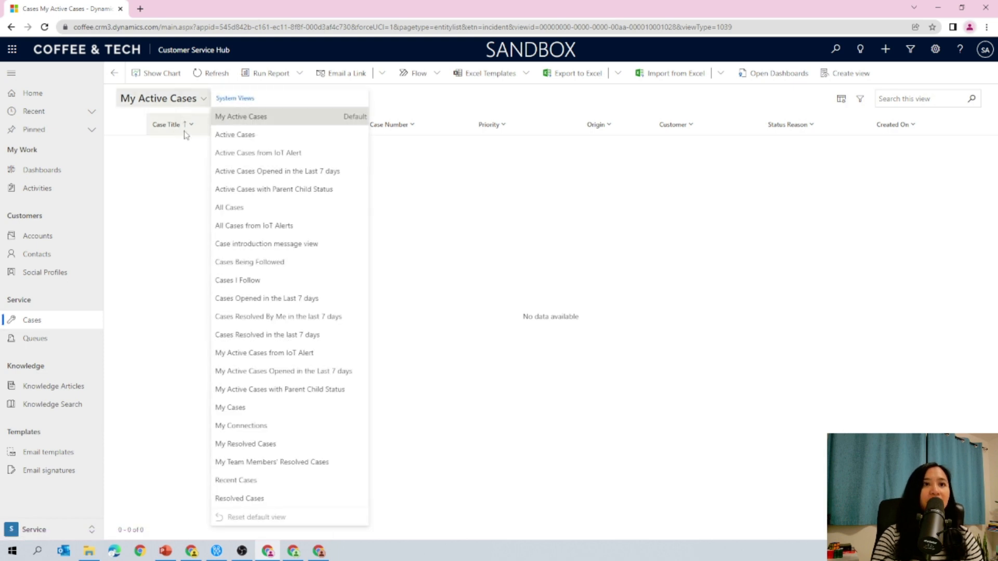
pyautogui.click(223, 134)
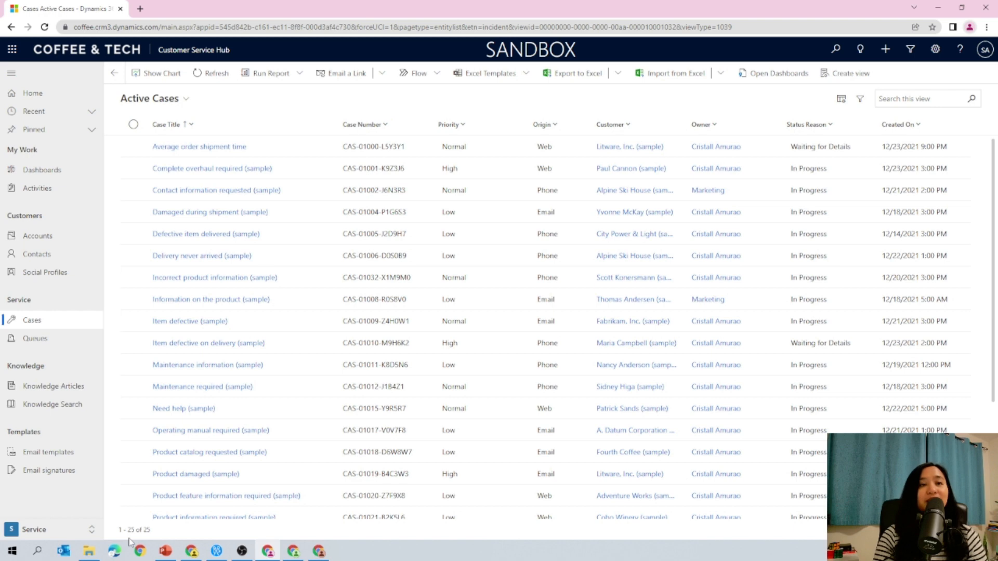
pyautogui.click(229, 149)
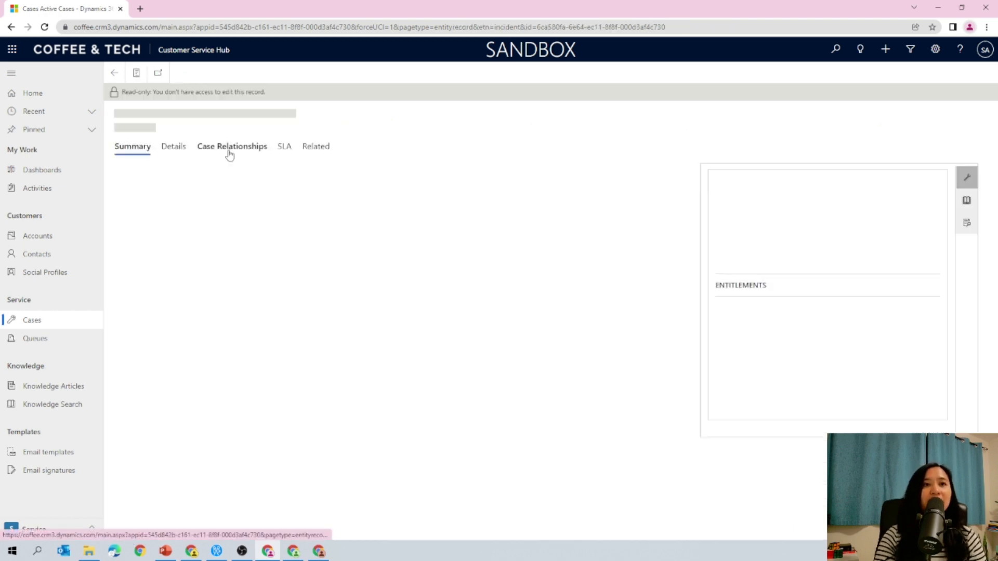
pyautogui.click(312, 260)
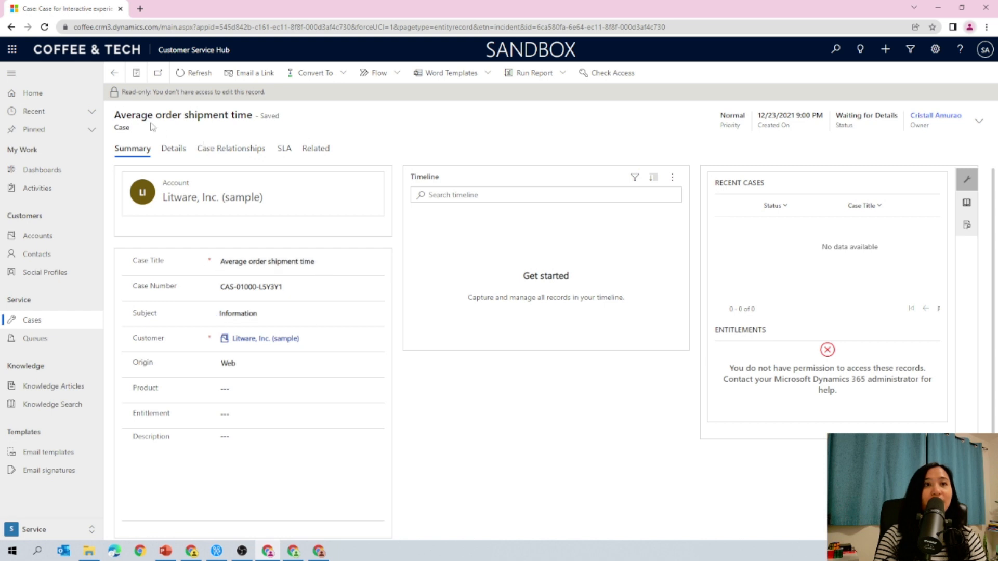
pyautogui.moveTo(124, 92); pyautogui.dragTo(159, 93)
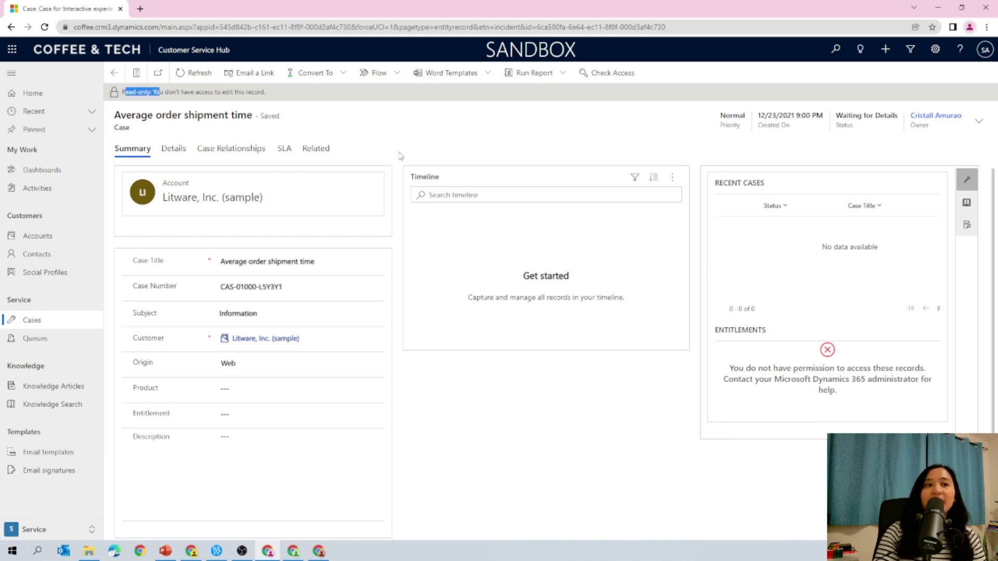
pyautogui.click(426, 133)
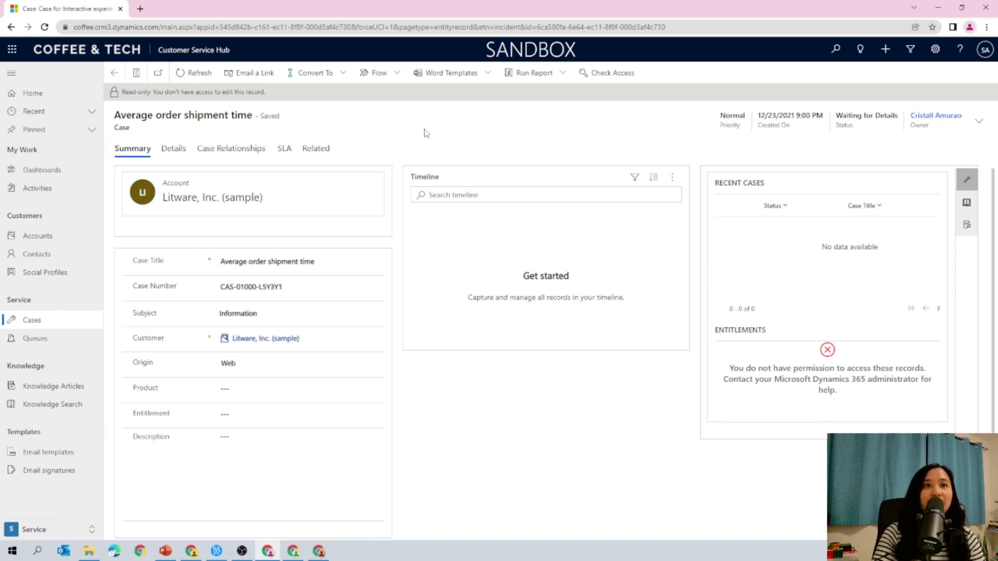
# Step: In the Marketing User's window, open the Contact information requested (sample) case from Active Cases and check its read-only notice
pyautogui.click(319, 551)
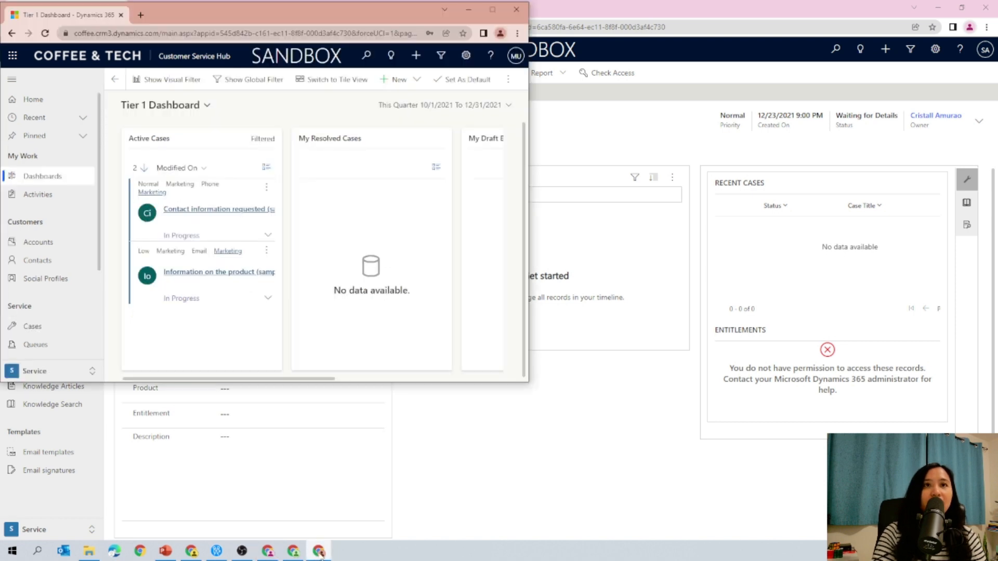
pyautogui.click(492, 10)
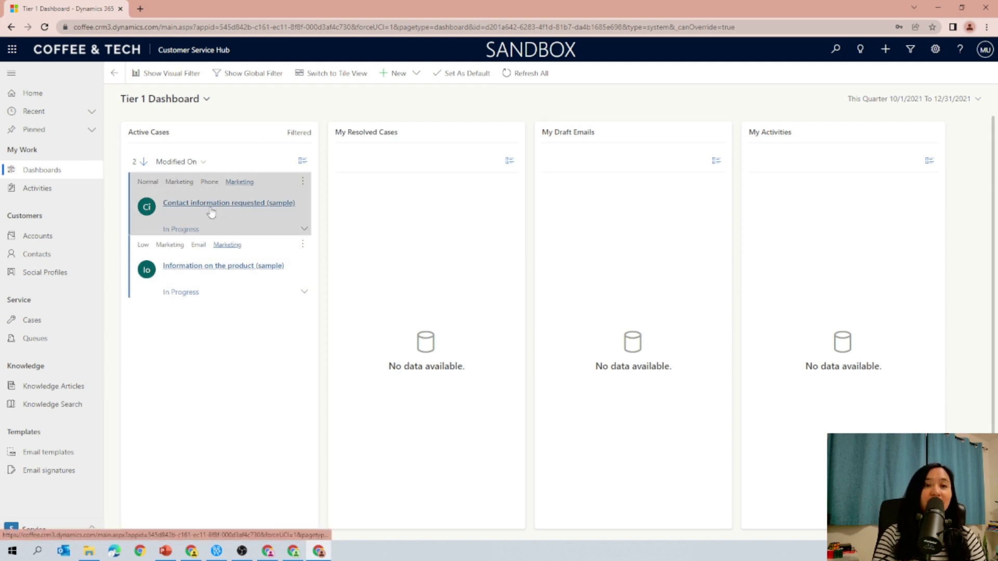
pyautogui.click(51, 320)
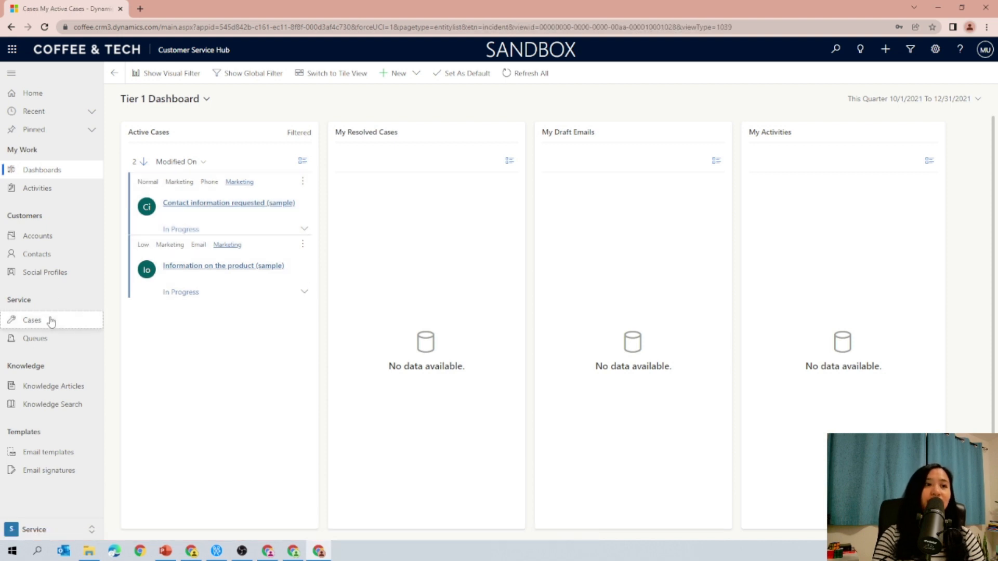
pyautogui.click(179, 99)
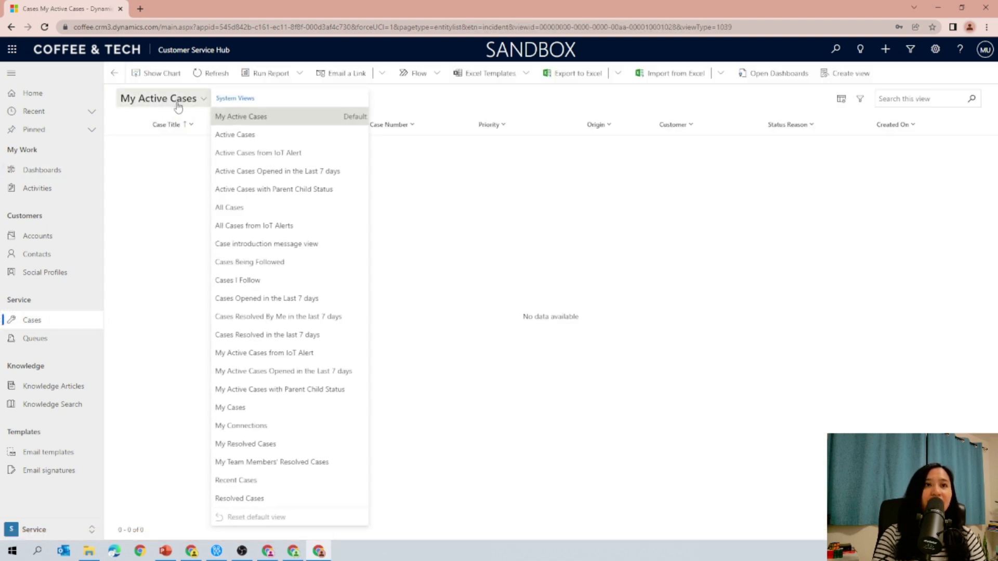
pyautogui.click(218, 135)
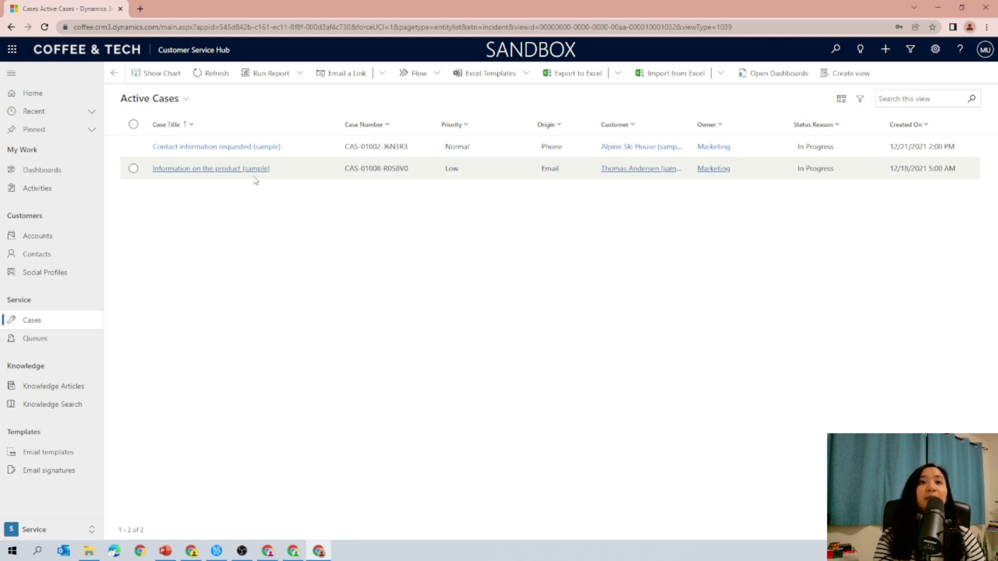
pyautogui.click(243, 146)
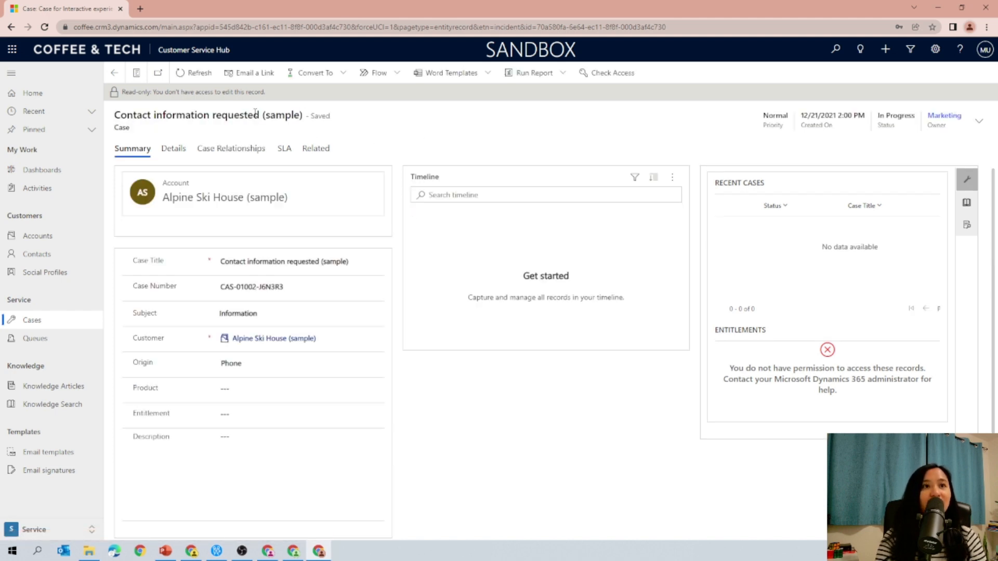
pyautogui.moveTo(152, 92); pyautogui.dragTo(277, 96)
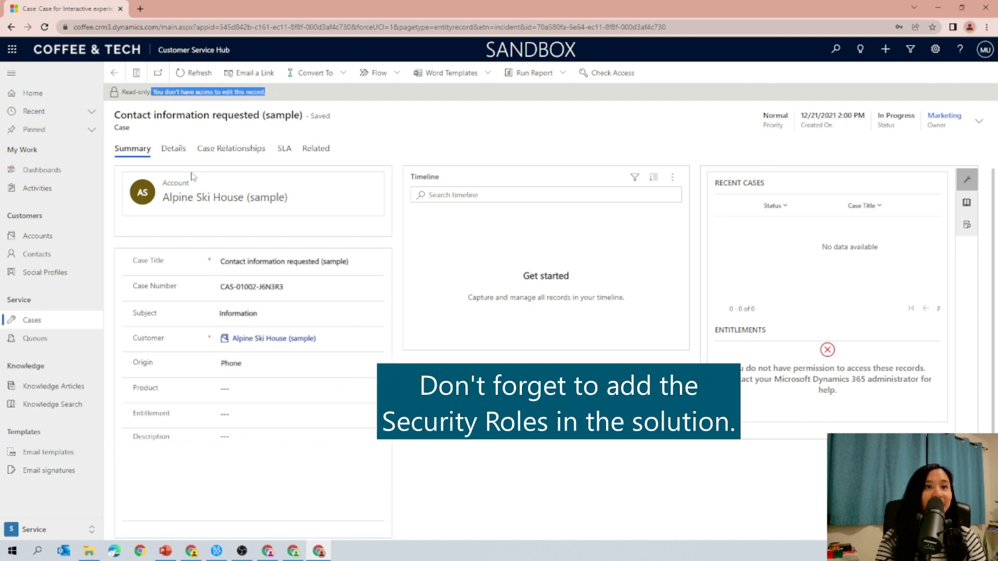